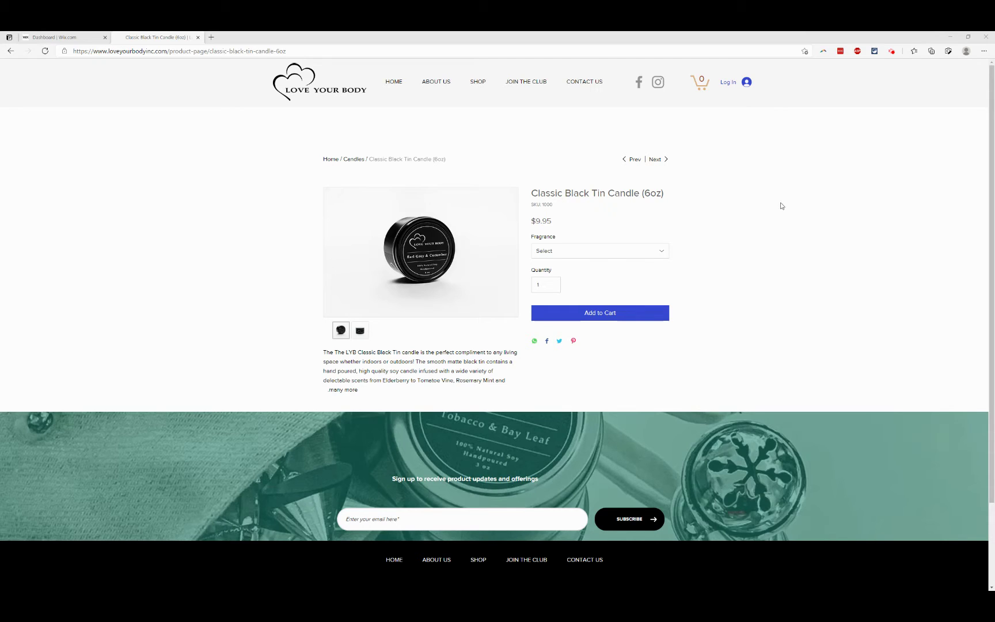
Open the live candle's Fragrance dropdown, try unavailable White Birch, and scroll through the scents
left_click(568, 252)
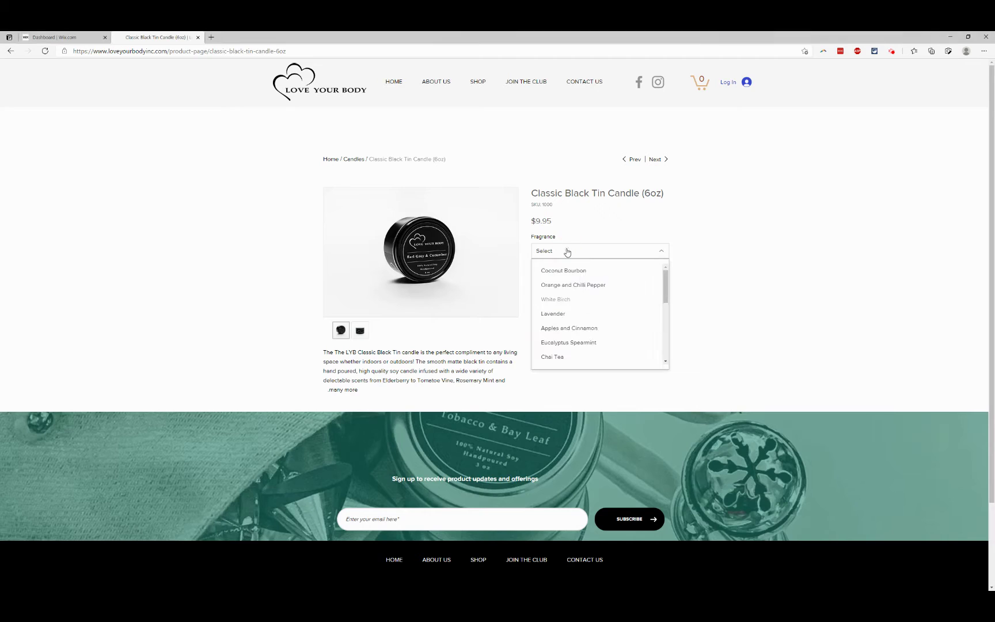
left_click(565, 300)
double_click(551, 300)
left_click(552, 301)
scroll(552, 303, "down", 5)
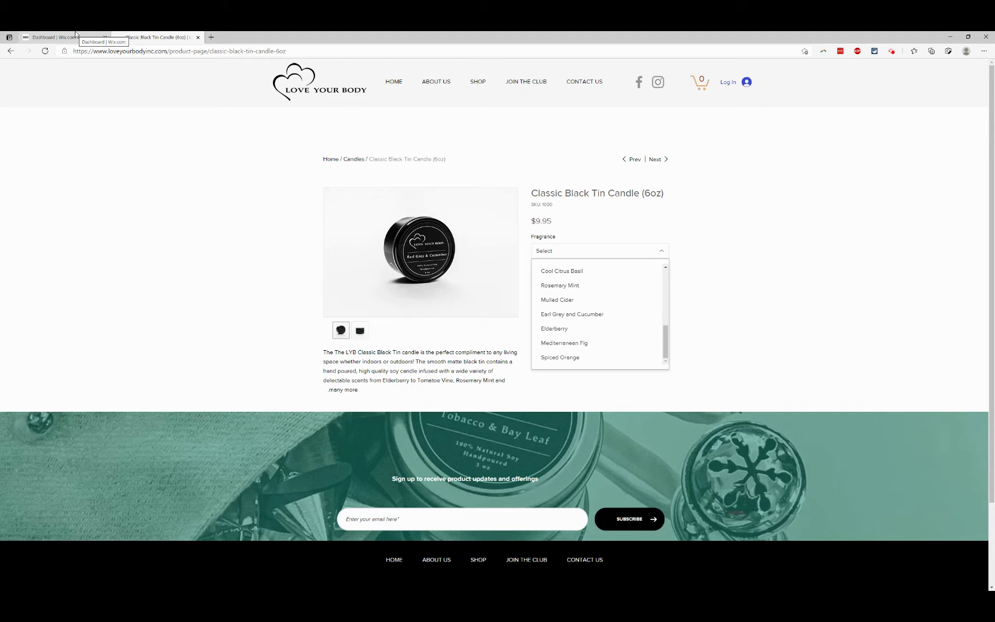
Go to the dashboard and open the store's Products list
left_click(74, 35)
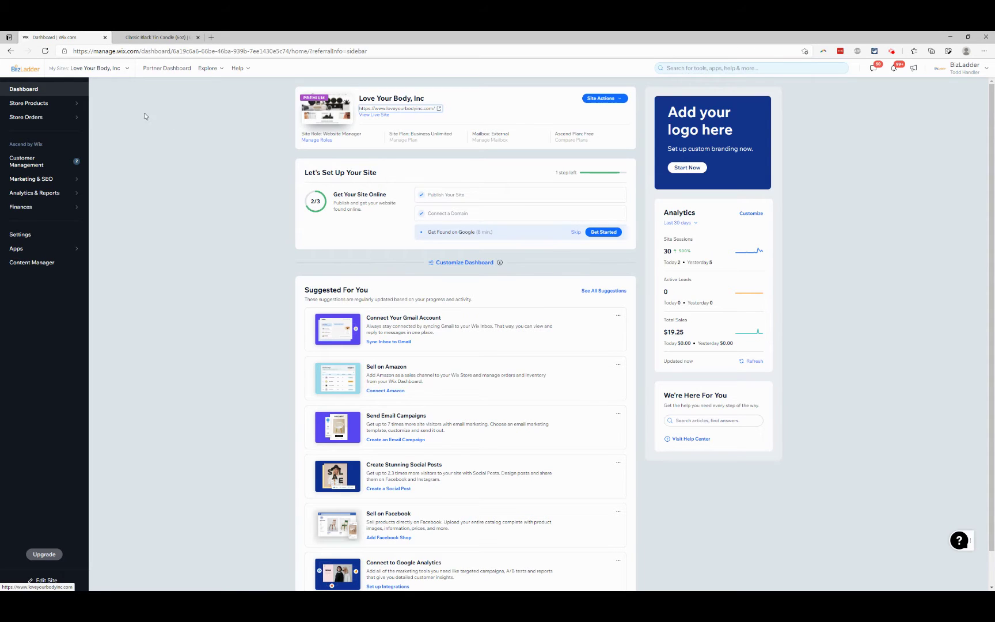
mouse_move(50, 109)
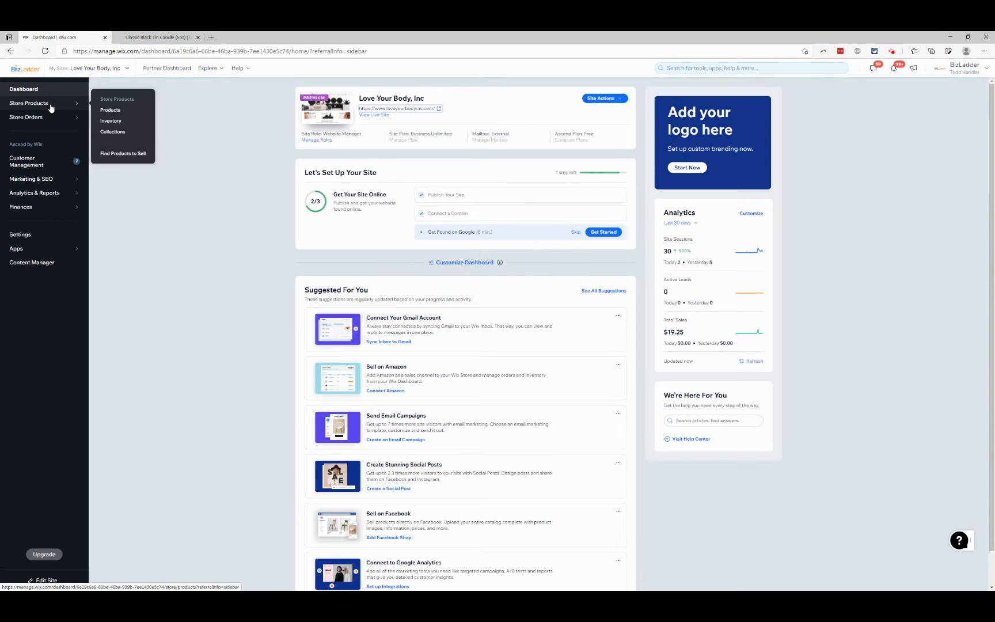
left_click(107, 110)
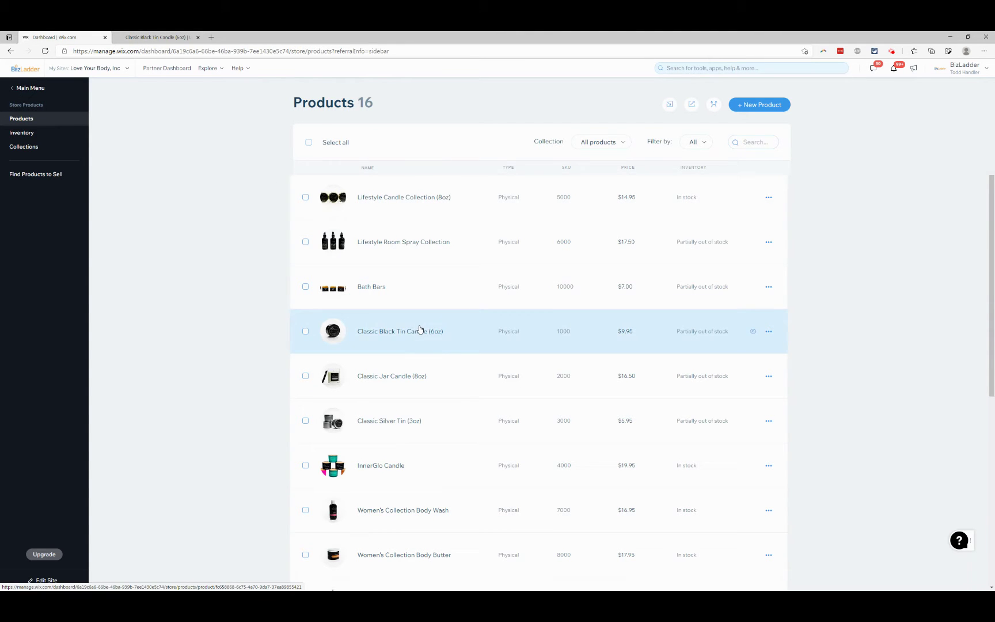
Open Classic Black Tin Candle (6oz) in the product editor and scroll to its Product options
left_click(420, 329)
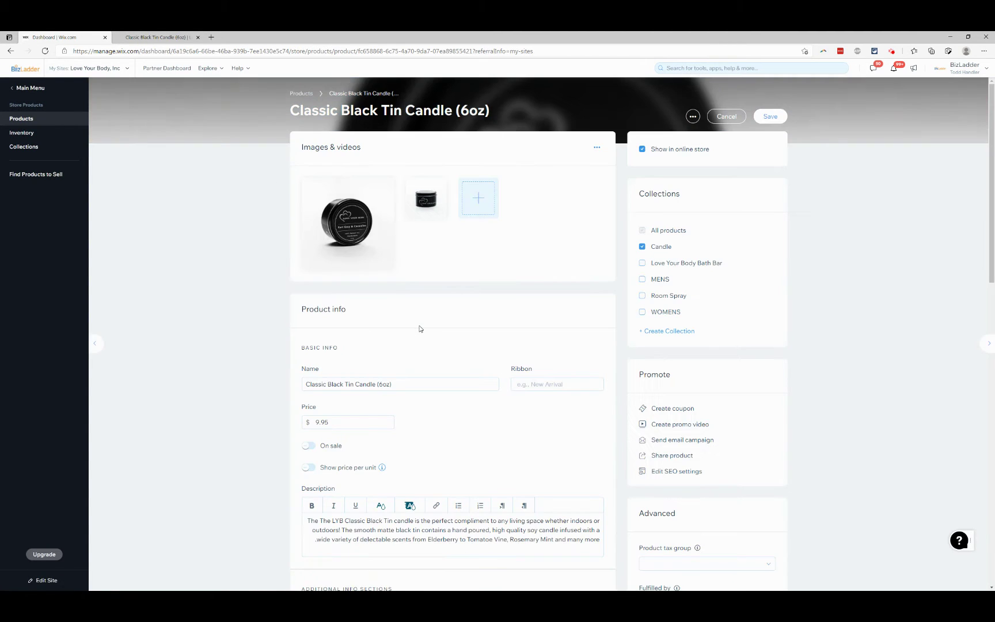
scroll(283, 312, "down", 5)
scroll(283, 312, "down", 5)
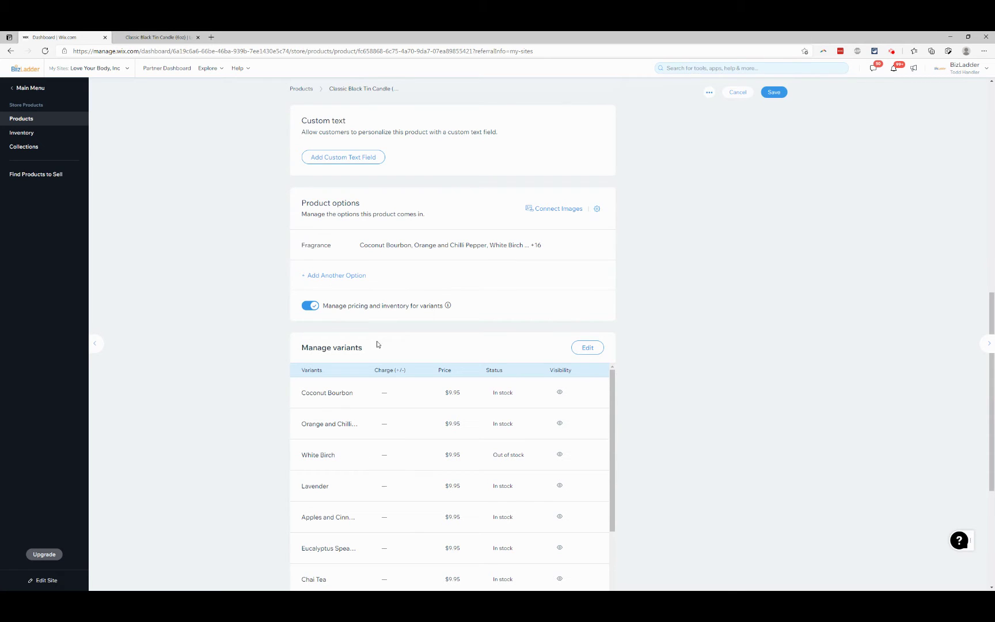
scroll(300, 354, "down", 1)
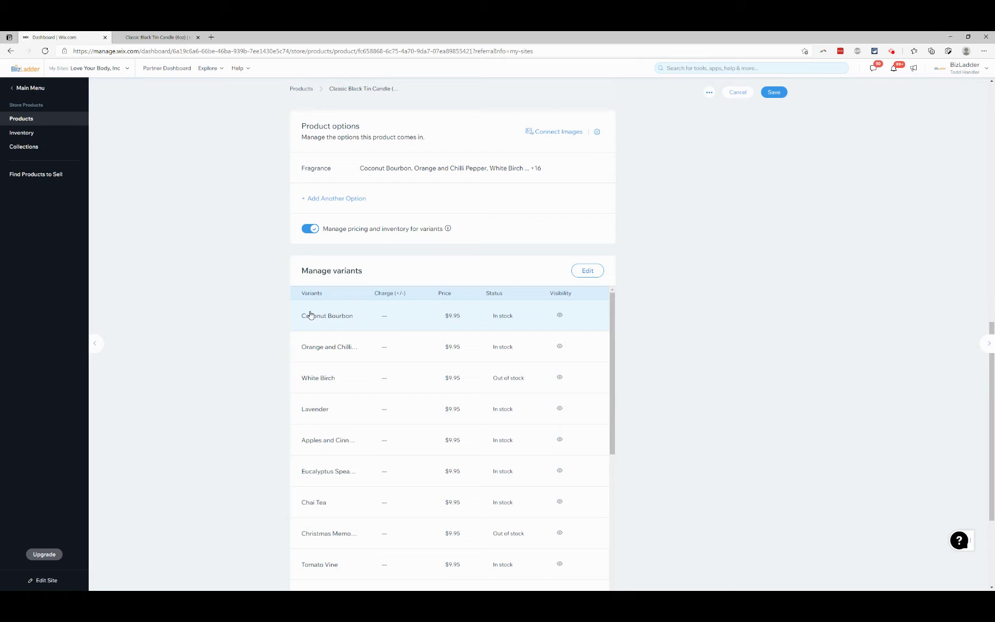
scroll(309, 314, "up", 1)
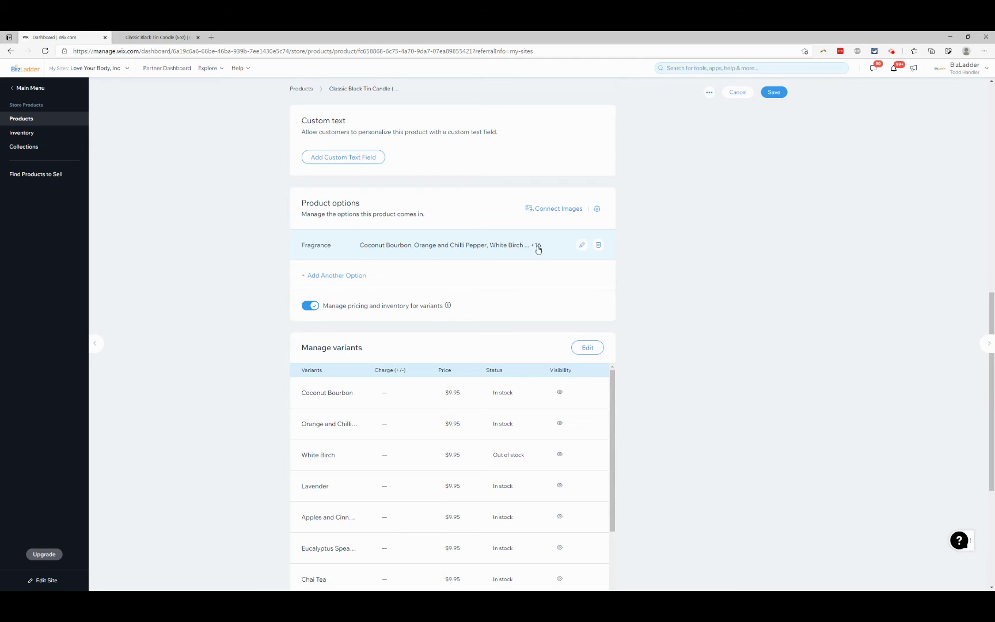
Open the Fragrance option's choices and remove a wrongly combined 'Black Sea Mahogany Teakwood' entry
left_click(581, 246)
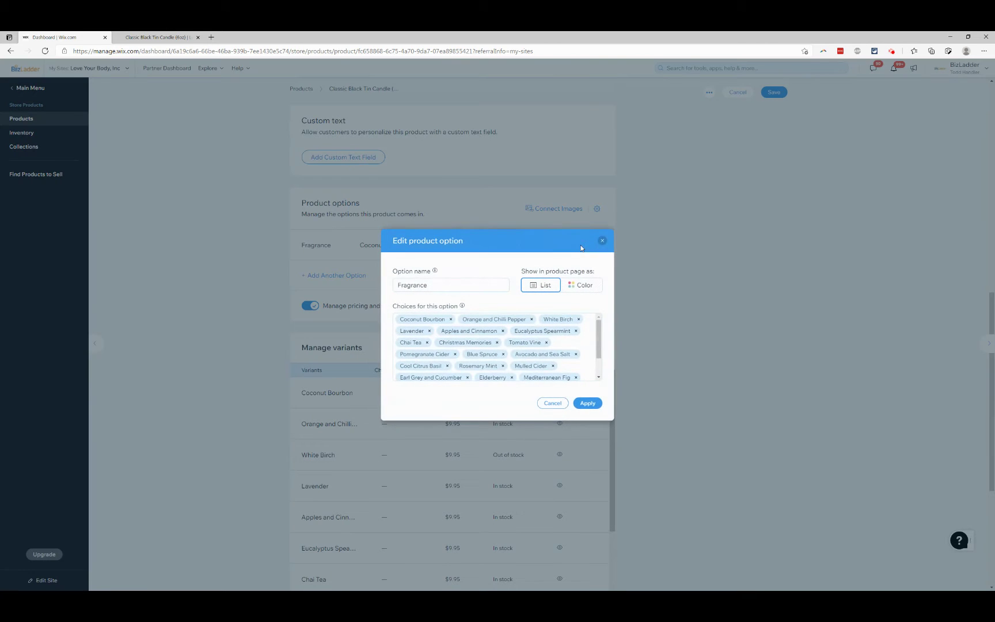
scroll(503, 343, "down", 1)
scroll(504, 343, "down", 1)
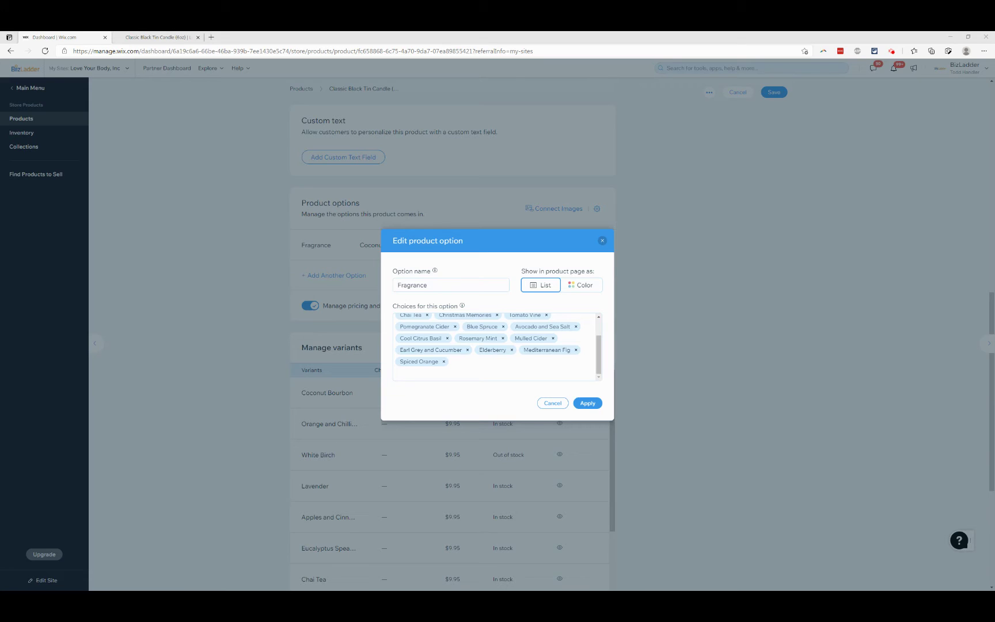
left_click(513, 369)
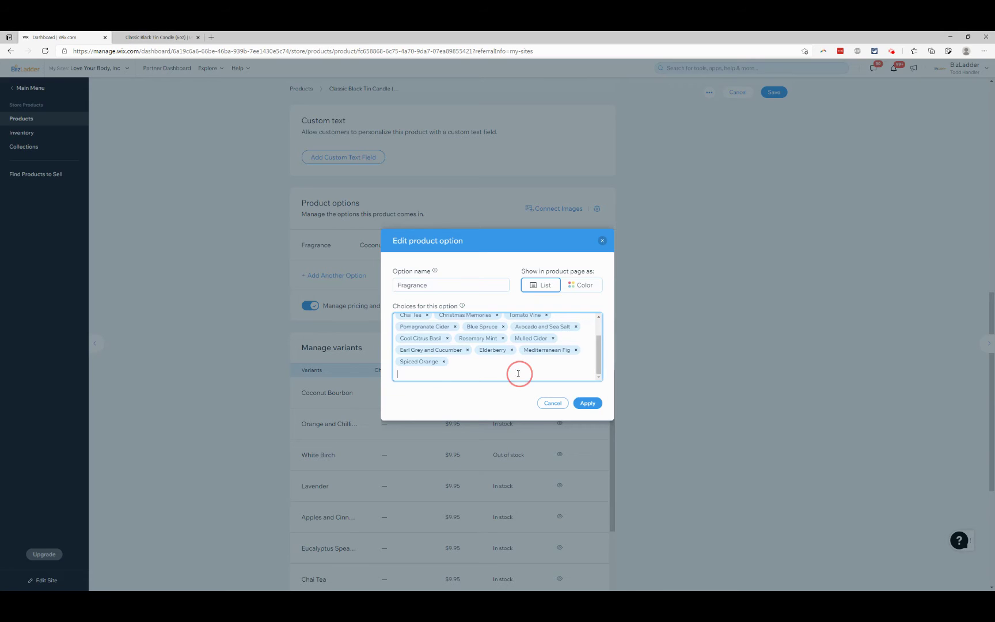
type("Black Sea Mahogany Teakwood")
key("Return")
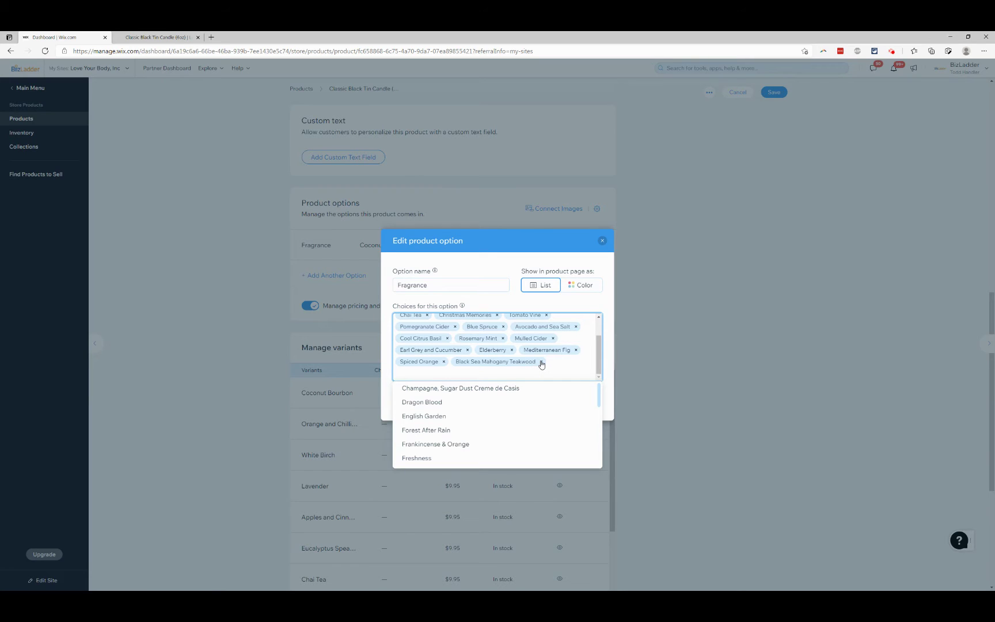
left_click(542, 362)
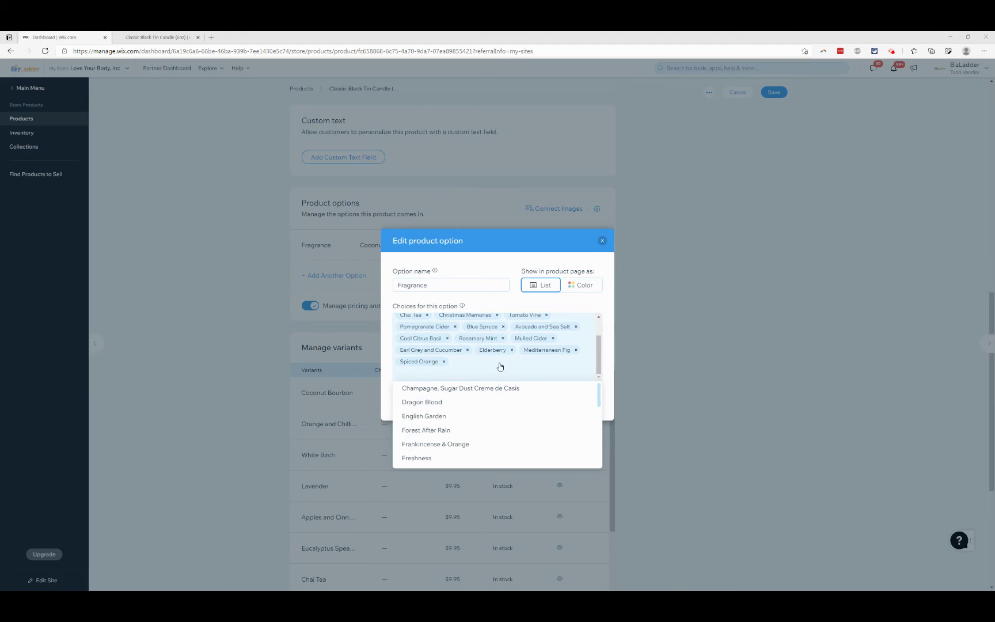
key("Escape")
Add Black Sea, Mahogany Teakwood, Love Spell and Lemon Verbena as Fragrance choices
type("Black Sea")
key("Return")
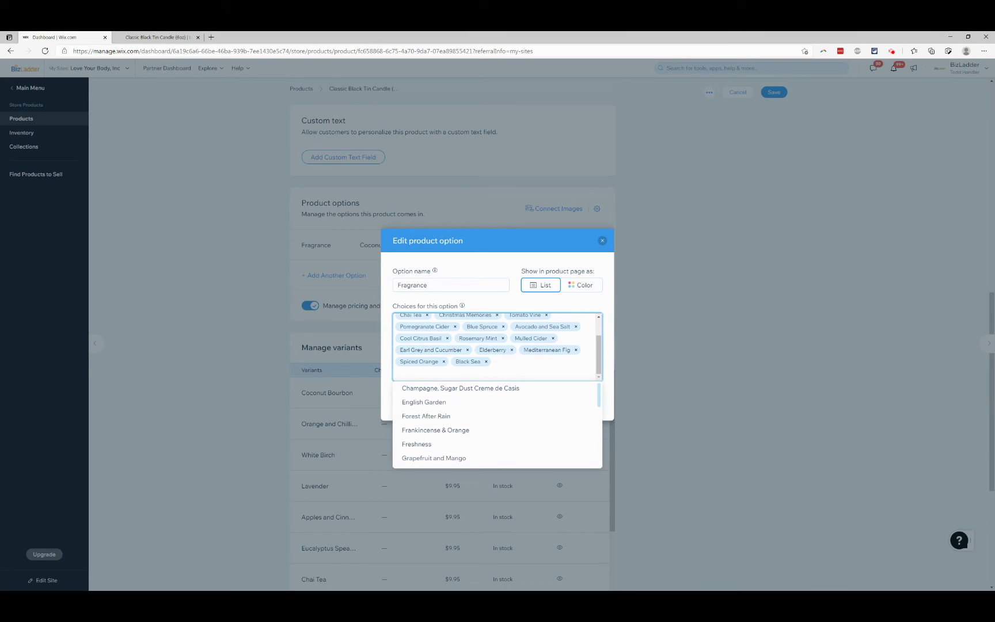
type("Mahogany Teakwood")
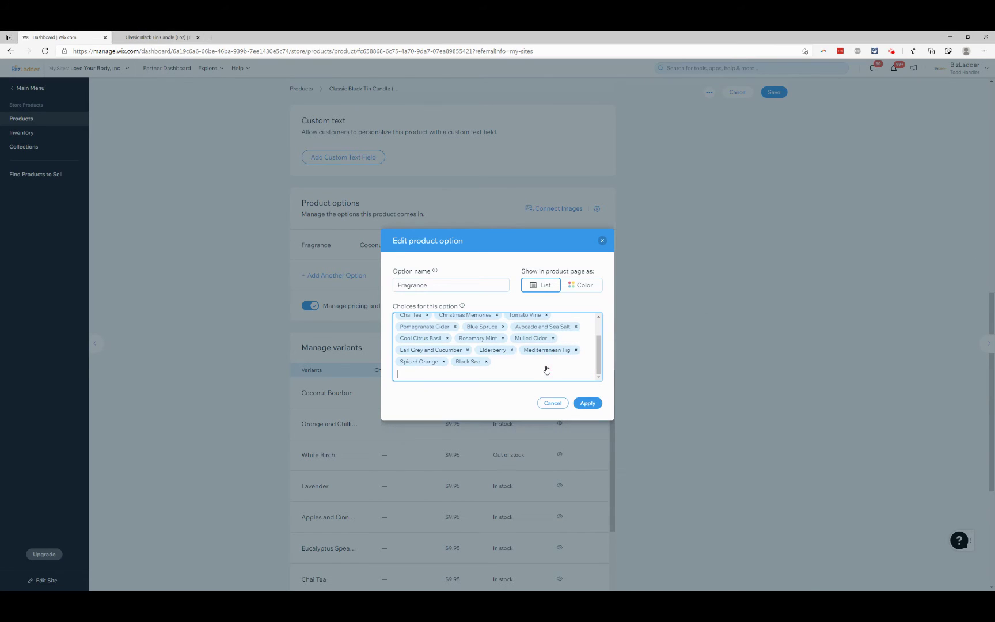
key("Return")
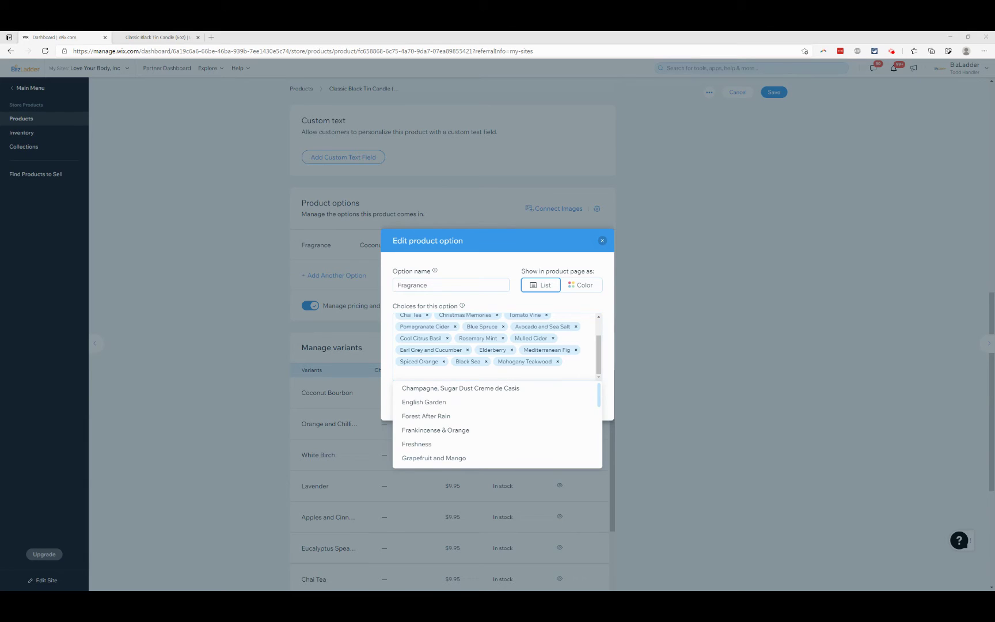
left_click(571, 373)
type("Love Spell")
key("Return")
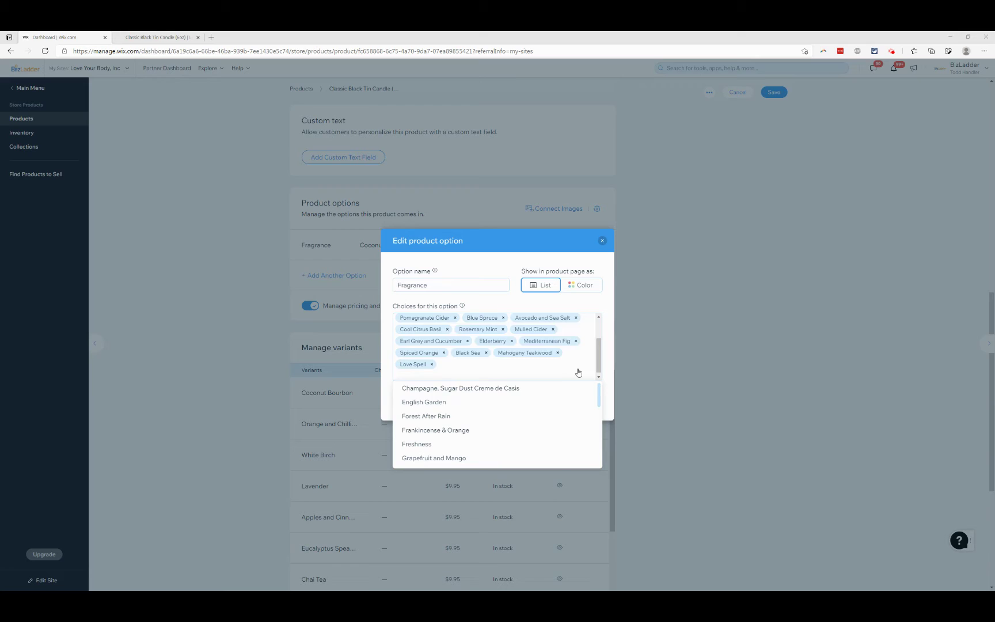
left_click(487, 371)
type("Lemon Verbena")
key("Return")
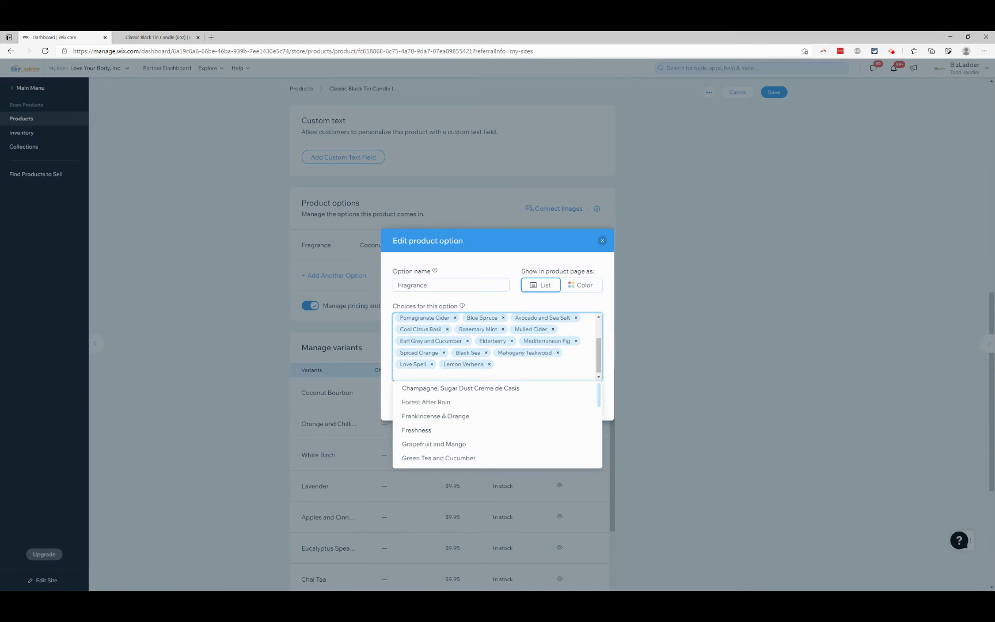
Add Tobacco & Bayleaf and Linen as Fragrance choices
key("alt+Tab")
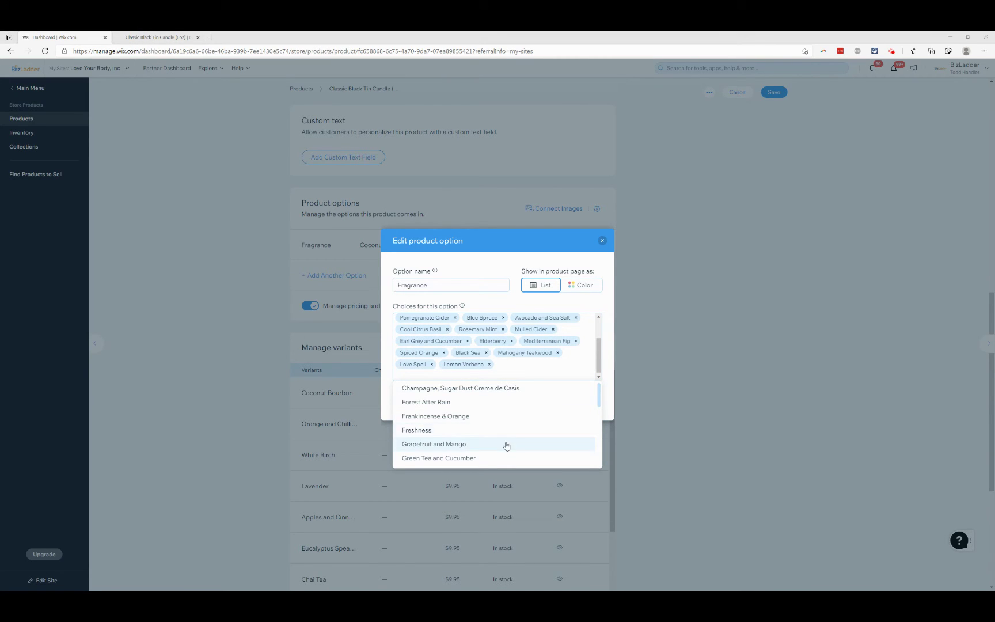
left_click(527, 371)
type("Tobacco & Bayleaf")
key("Return")
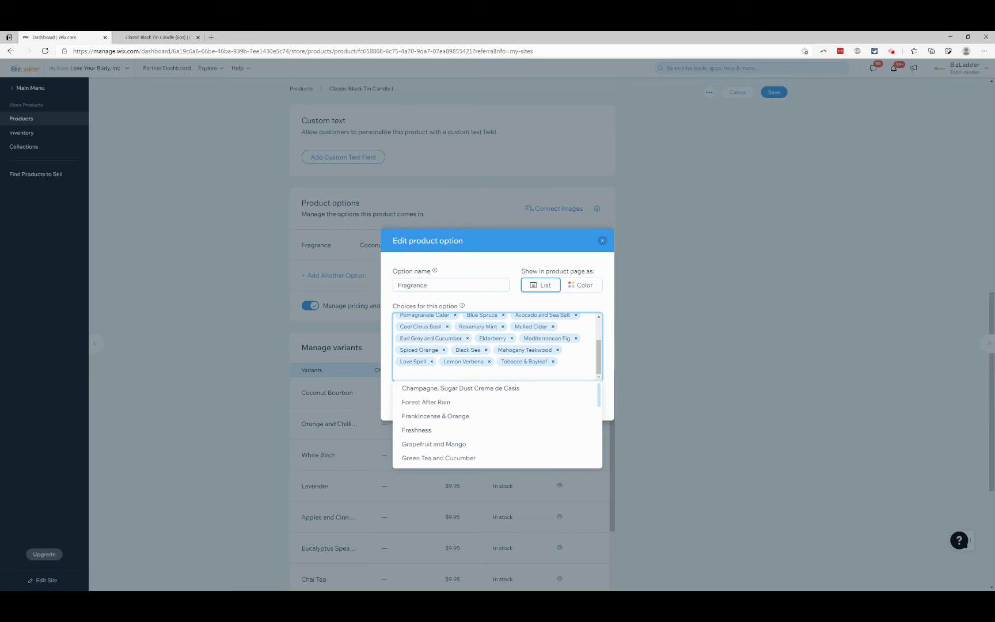
key("alt+Tab")
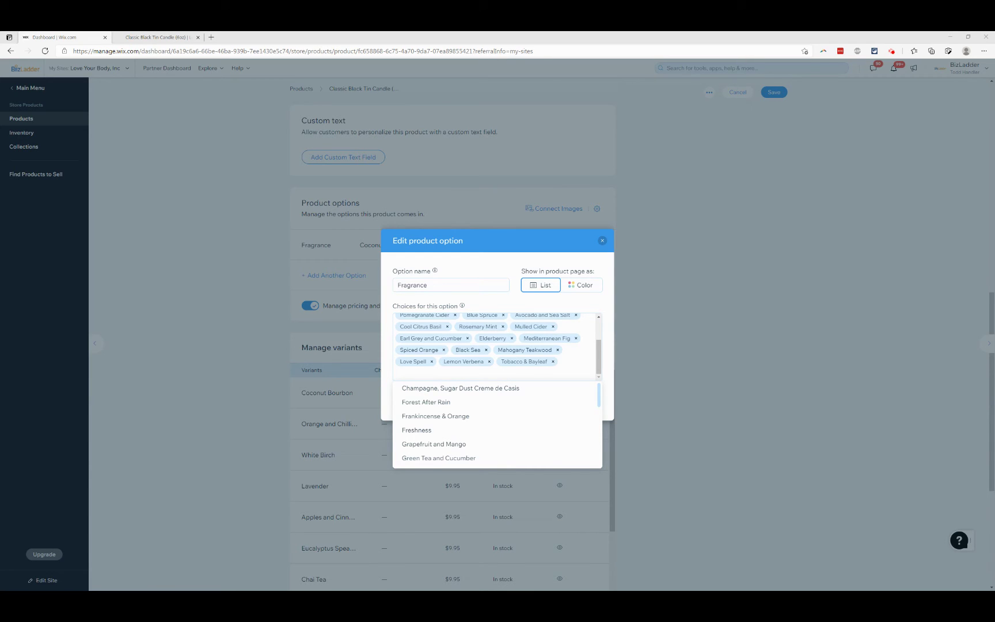
left_click(463, 376)
type("Linen")
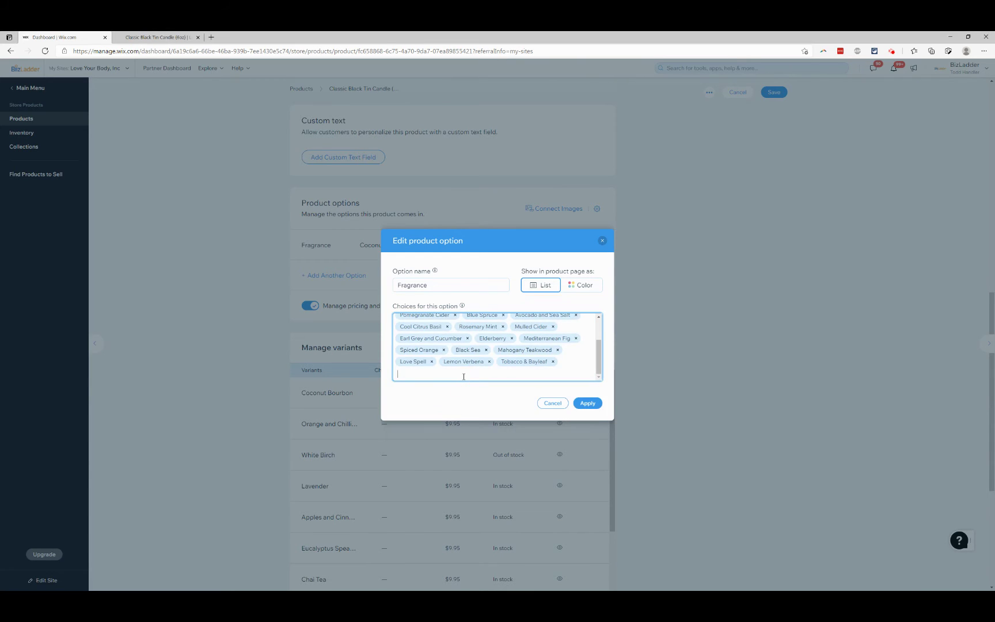
key("Return")
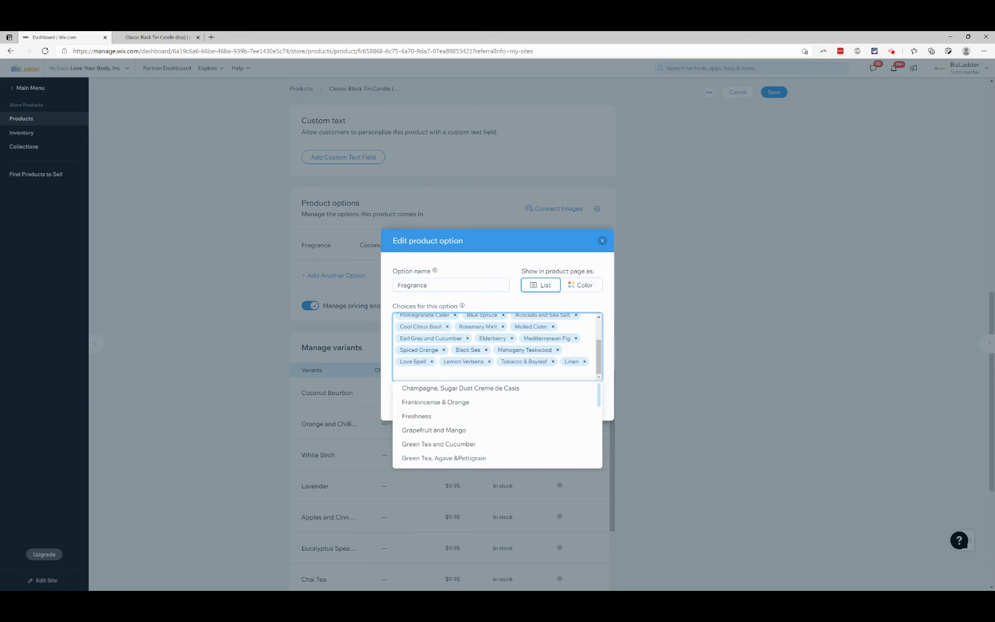
Add Frankincense & Rain and Frankincense & Myrrh as choices, then close the suggestions list
key("alt+Tab")
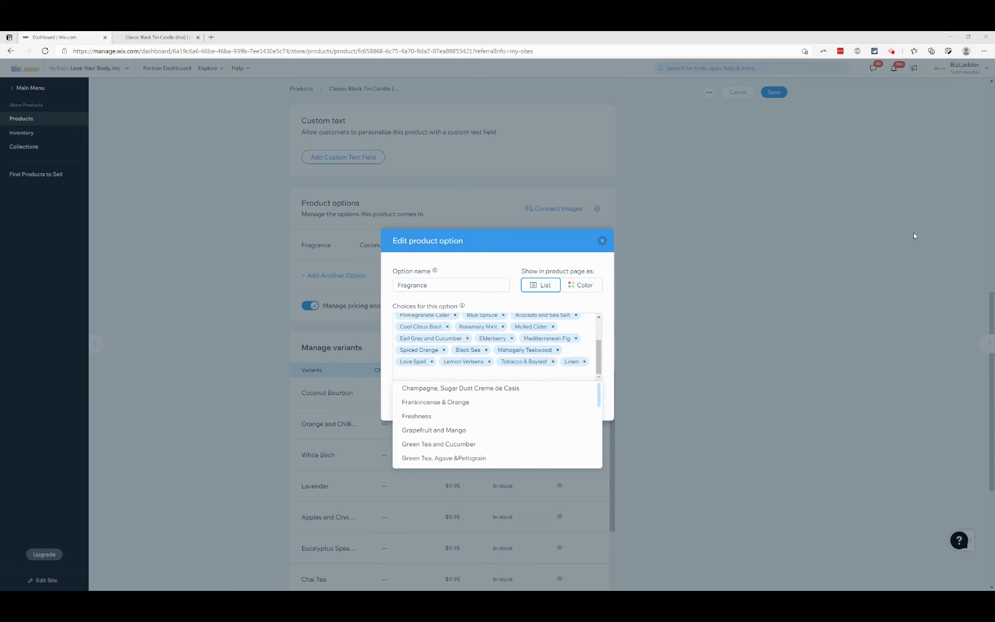
left_click(524, 375)
type("Frankincense & Rain")
key("Return")
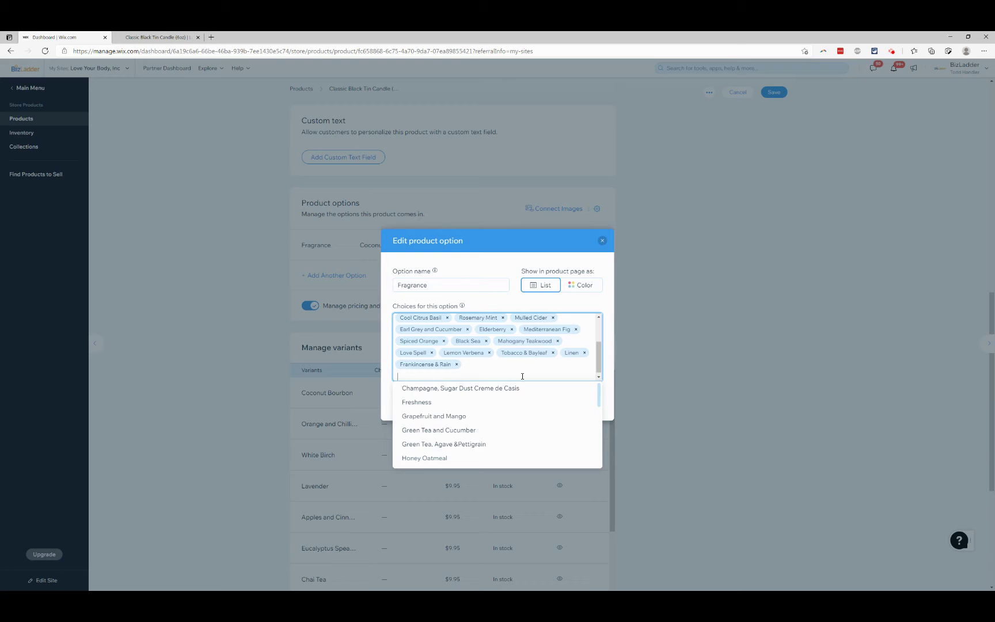
key("alt+Tab")
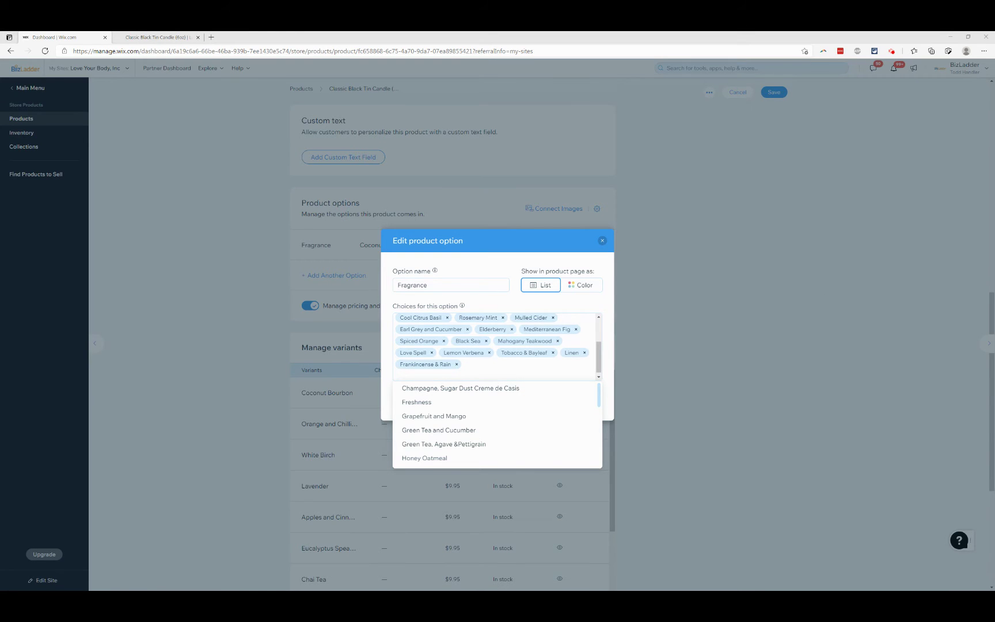
left_click(508, 370)
type("Frankincense & Myrrh")
key("Return")
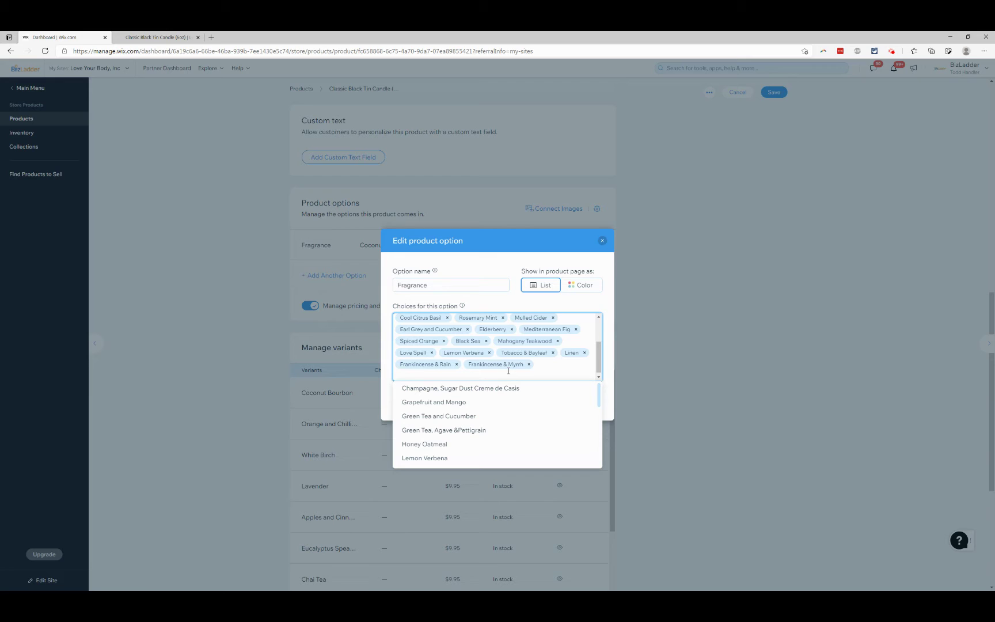
left_click(503, 300)
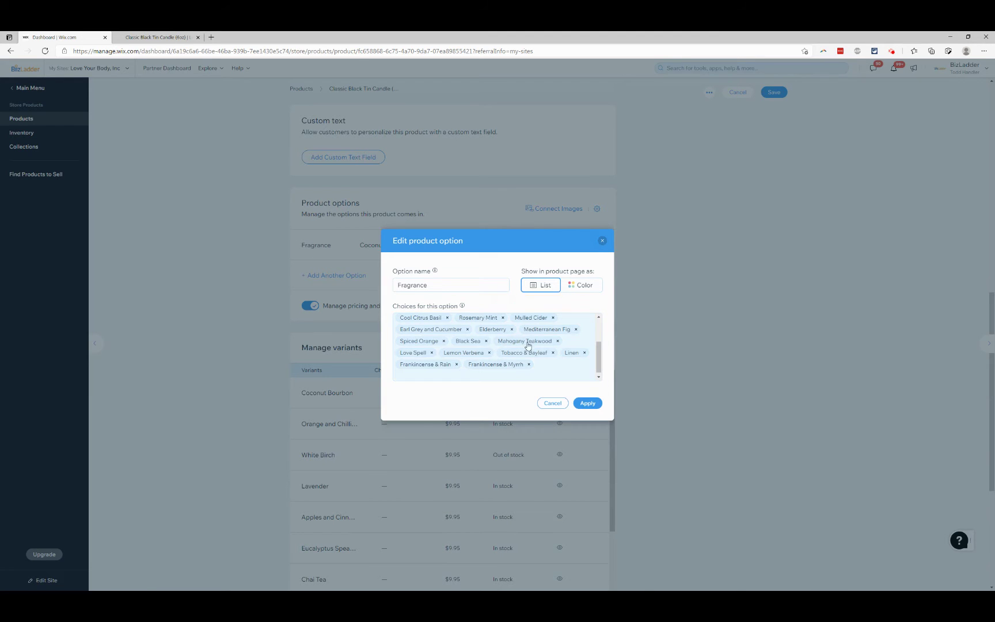
scroll(525, 353, "up", 3)
Apply the updated Fragrance choices and dismiss the 'Customize each variant' tip
left_click(584, 403)
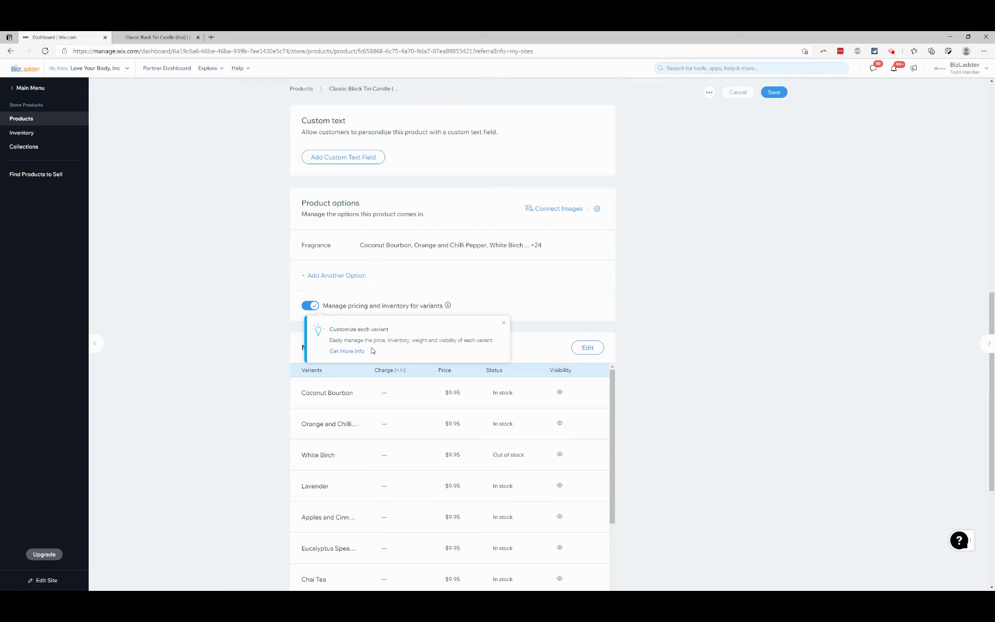
left_click(505, 325)
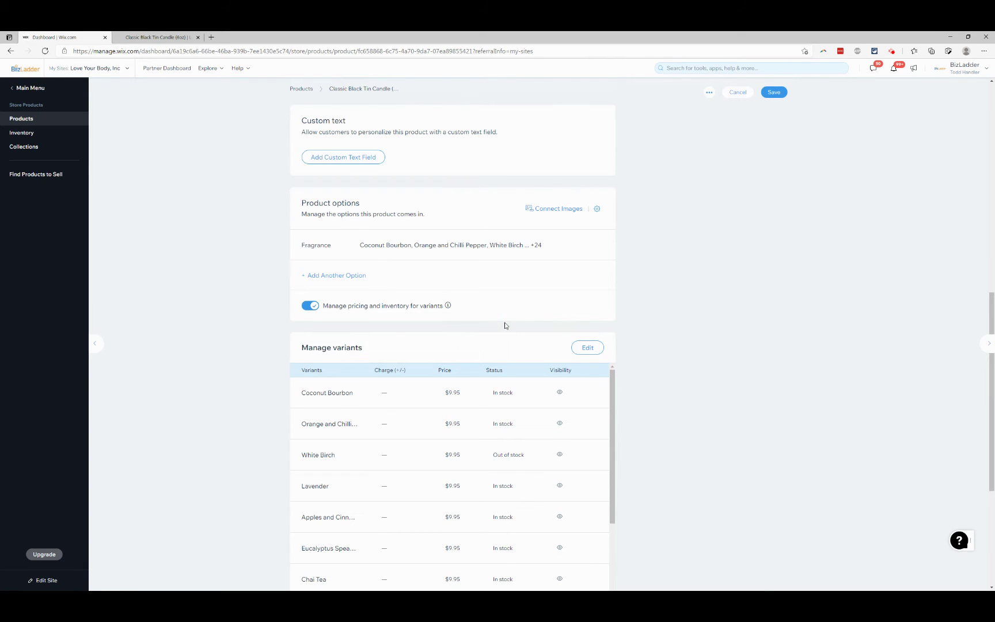
scroll(563, 314, "down", 1)
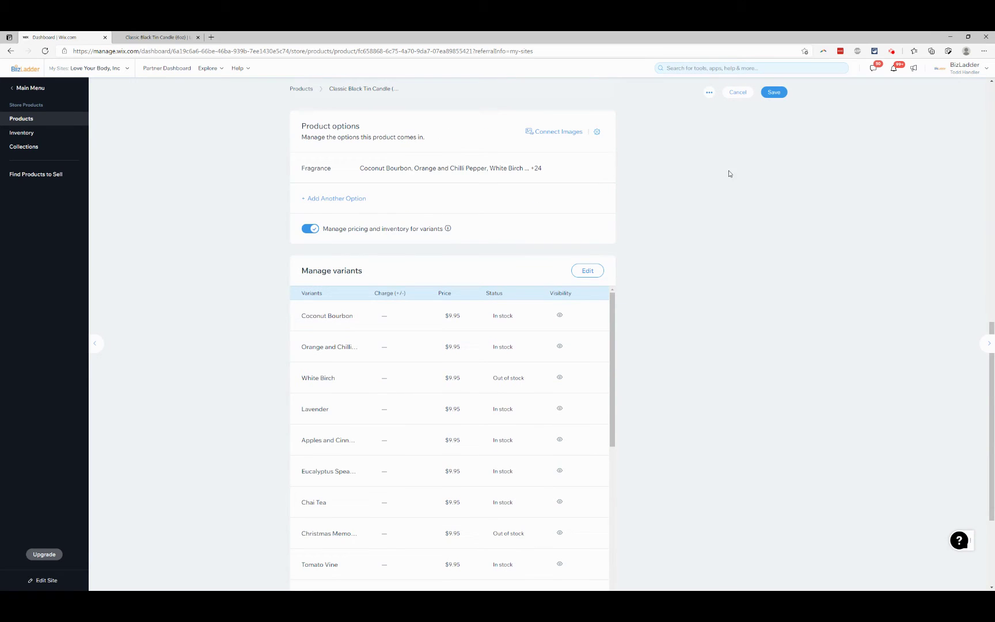
Save the candle product and reopen Classic Black Tin Candle (6oz)
left_click(774, 92)
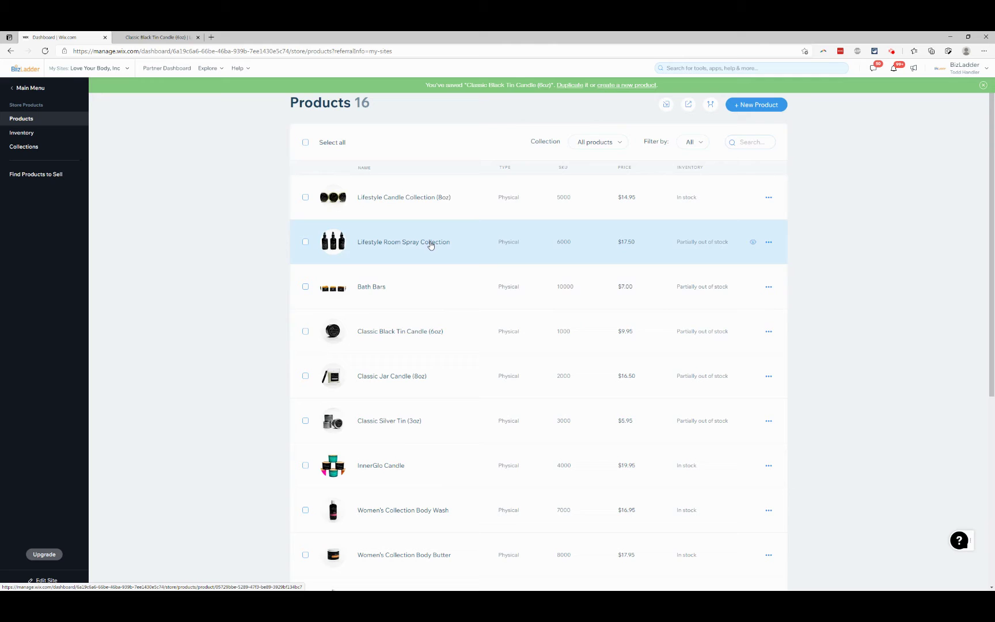
left_click(409, 333)
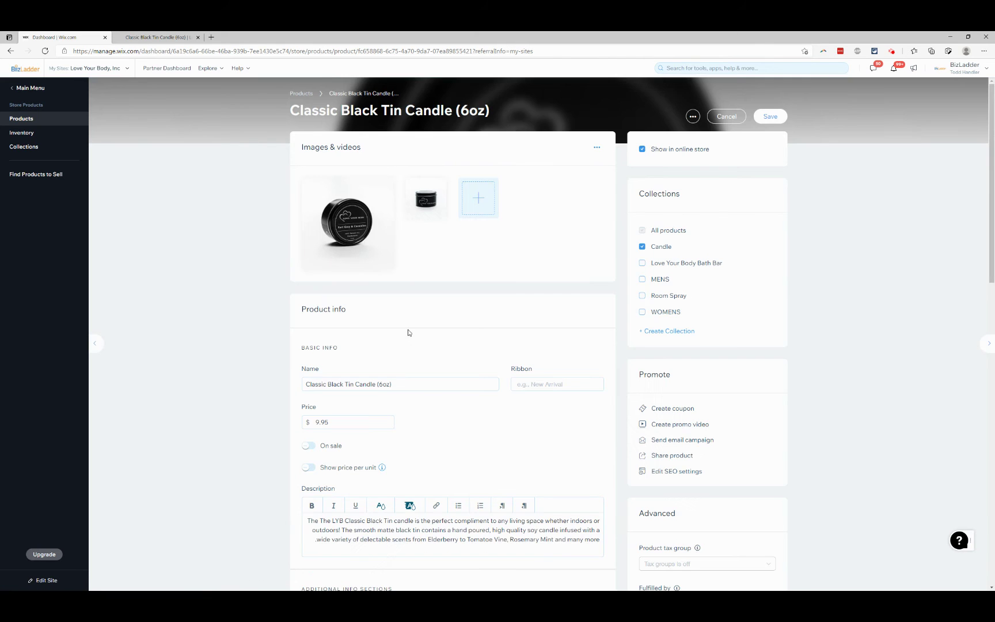
scroll(406, 331, "down", 15)
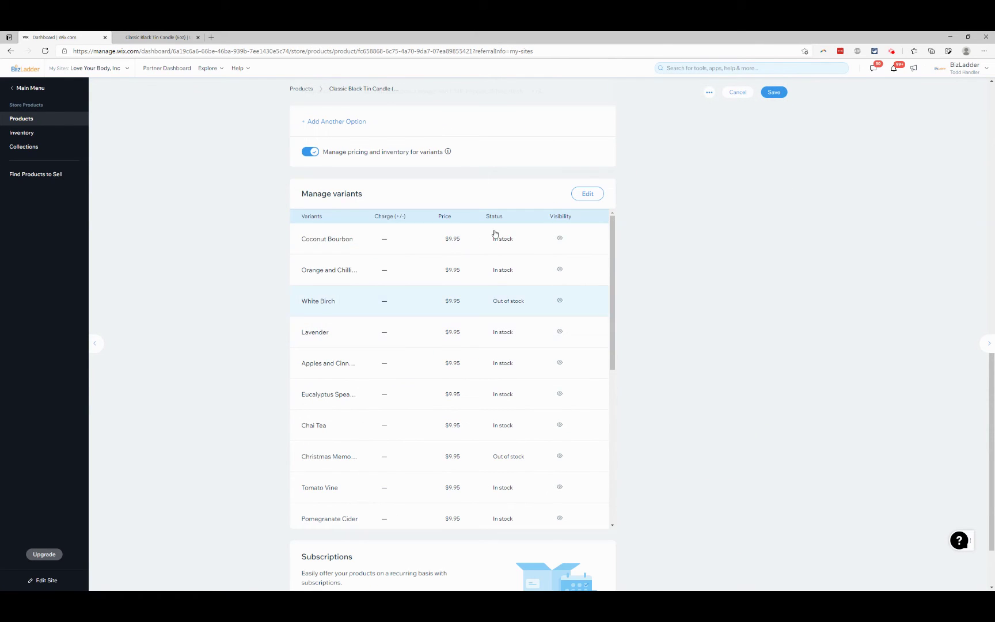
Open the full Manage variants editor for all 27 fragrances, leaving Coconut Bourbon In stock
left_click(582, 196)
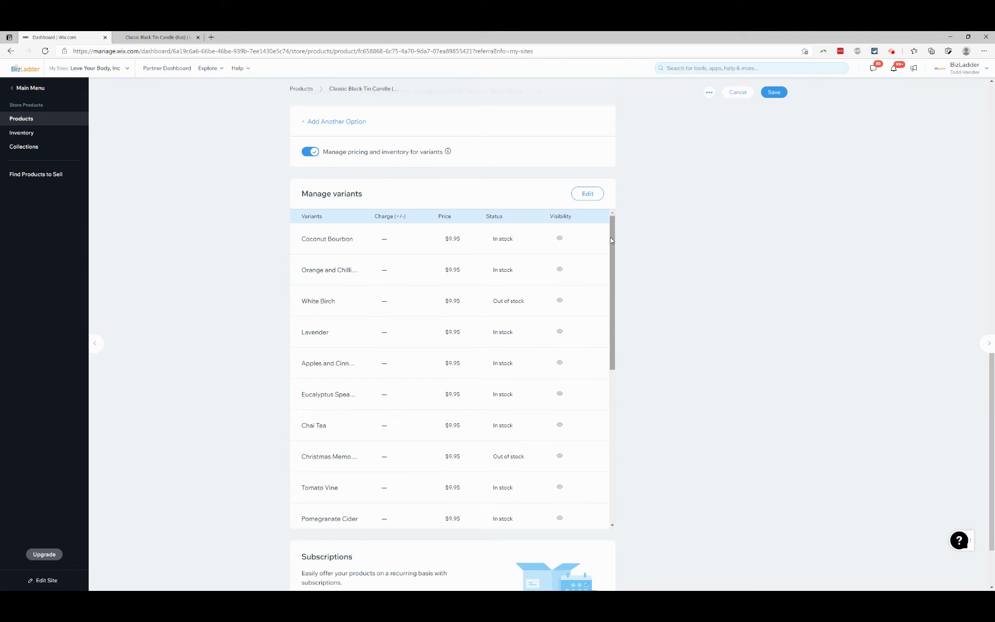
left_click_drag(611, 238, 597, 458)
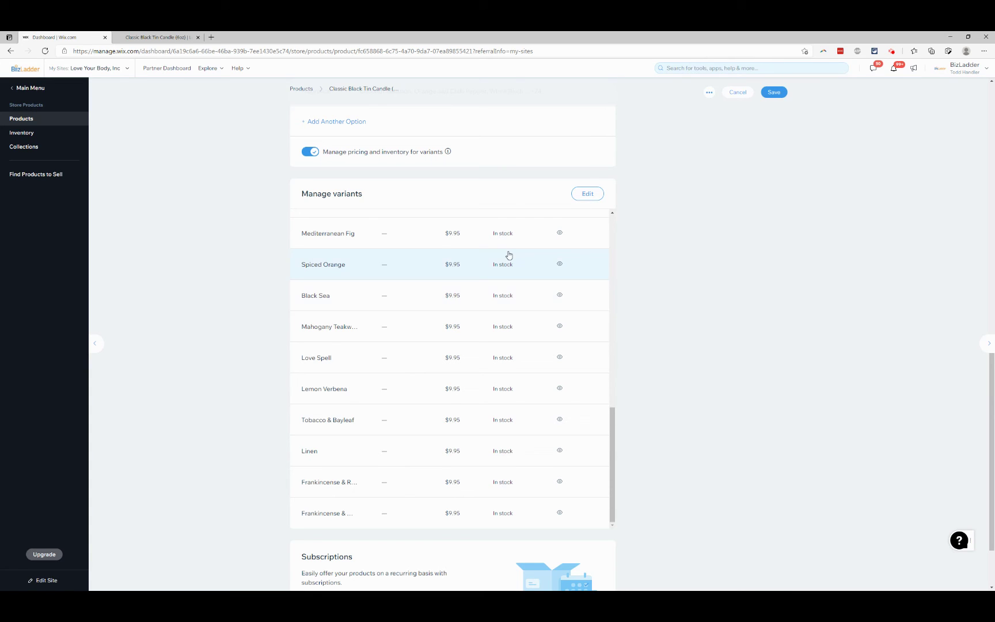
scroll(503, 399, "up", 10)
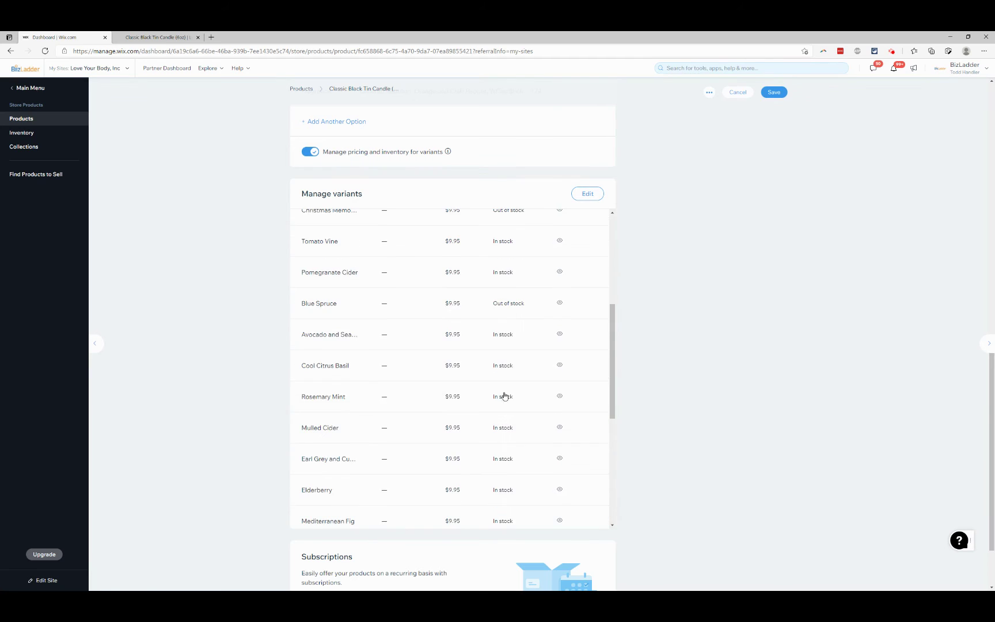
left_click(585, 197)
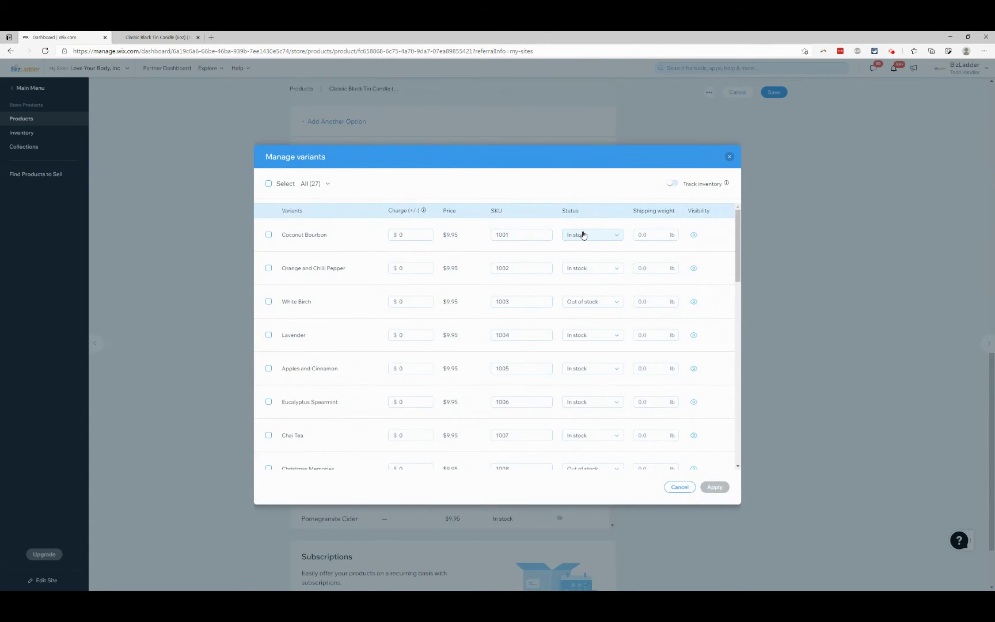
left_click(584, 234)
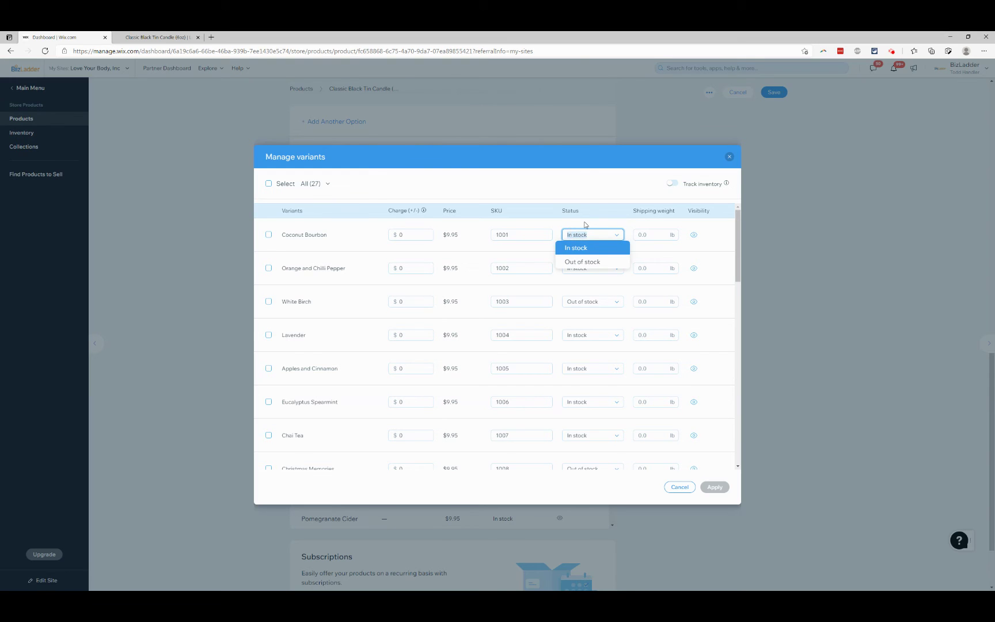
left_click(587, 229)
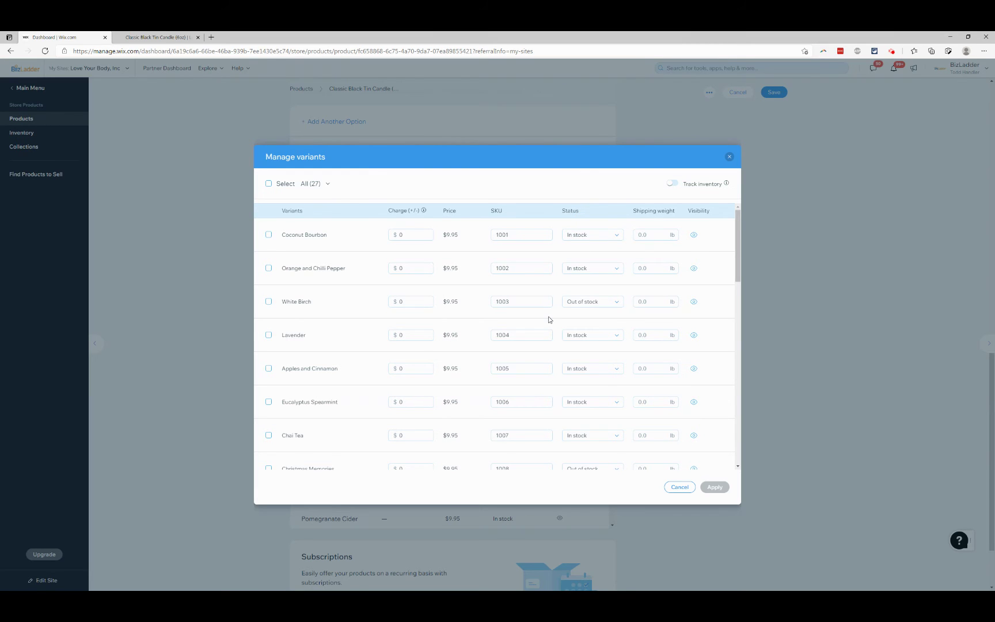
left_click(180, 36)
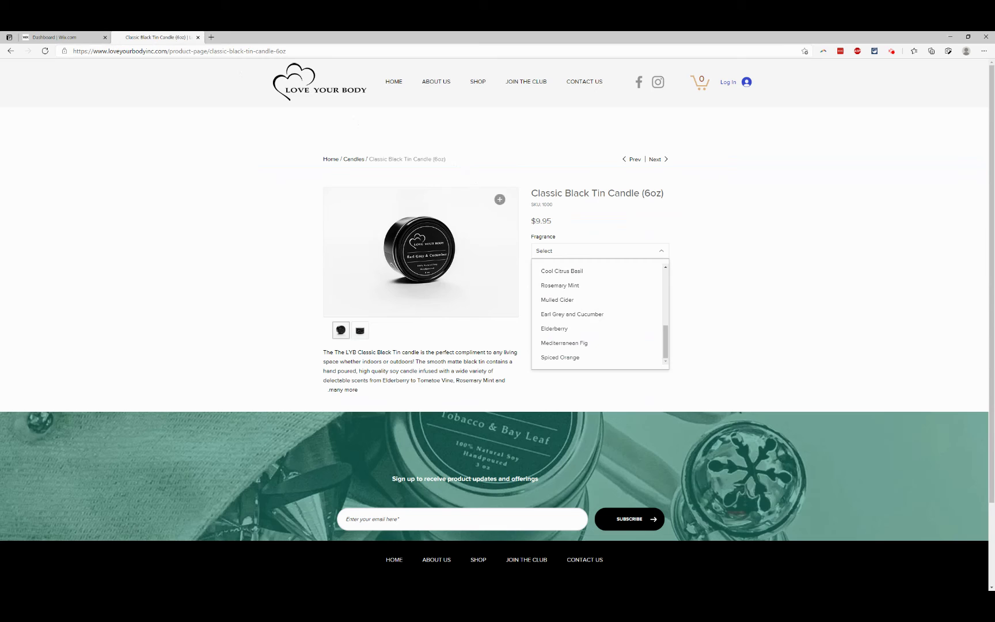
scroll(561, 308, "up", 10)
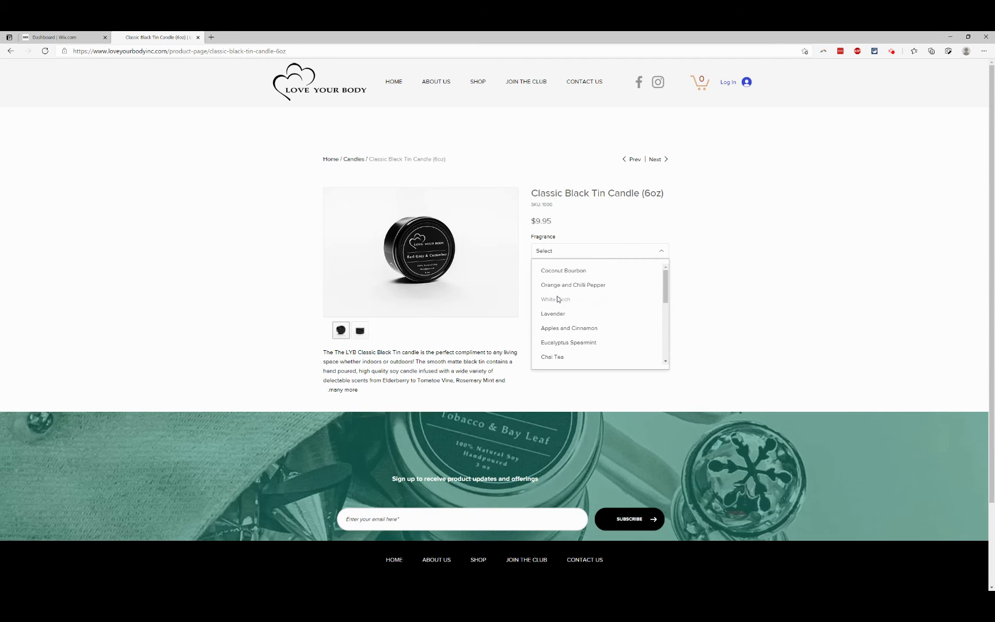
left_click(84, 37)
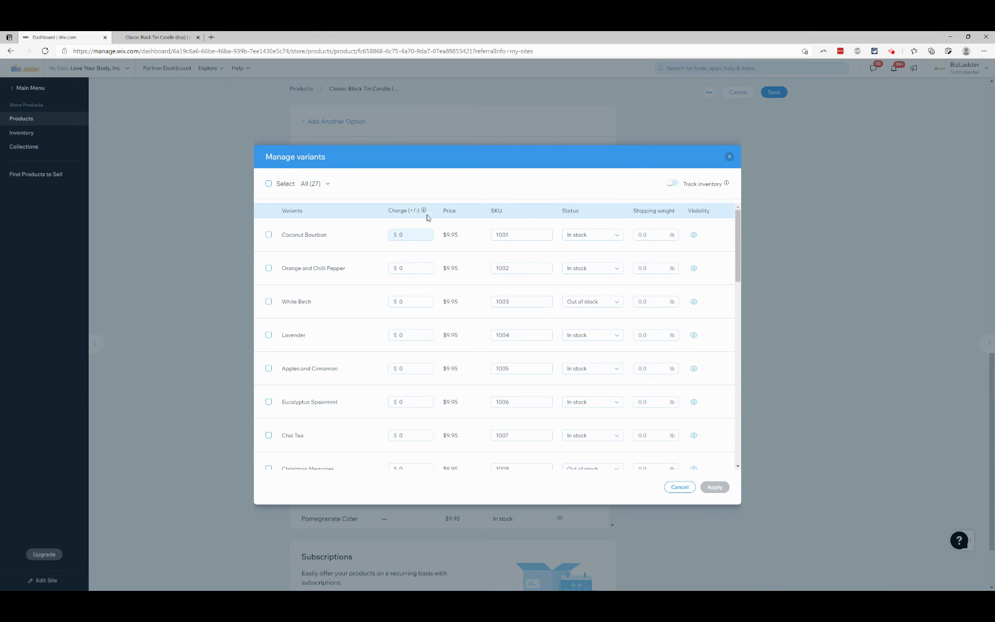
Check the All (27) variant filter, then close the Manage variants dialog without changes
left_click(316, 186)
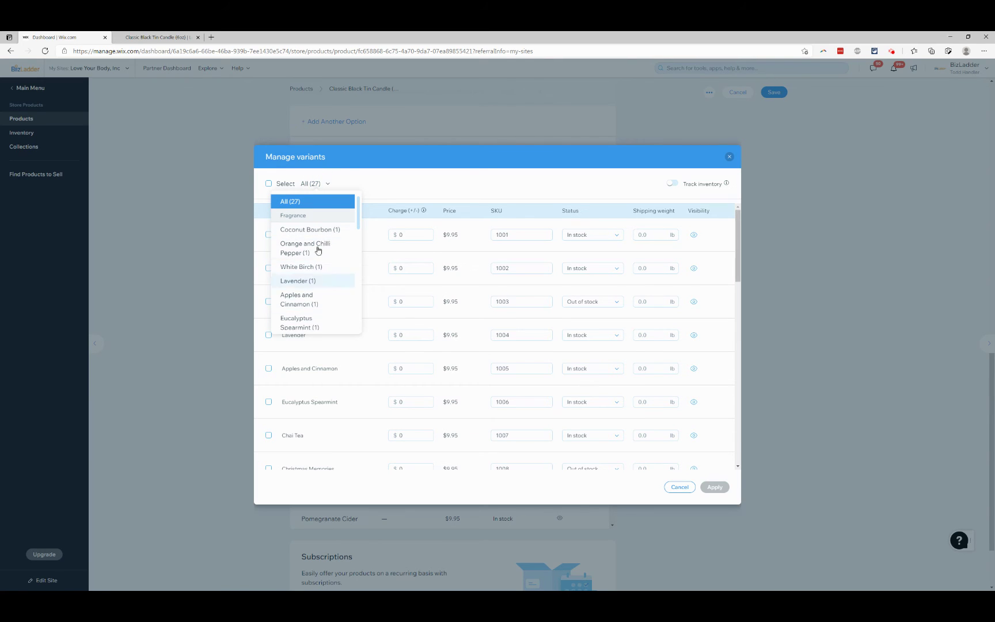
left_click(389, 196)
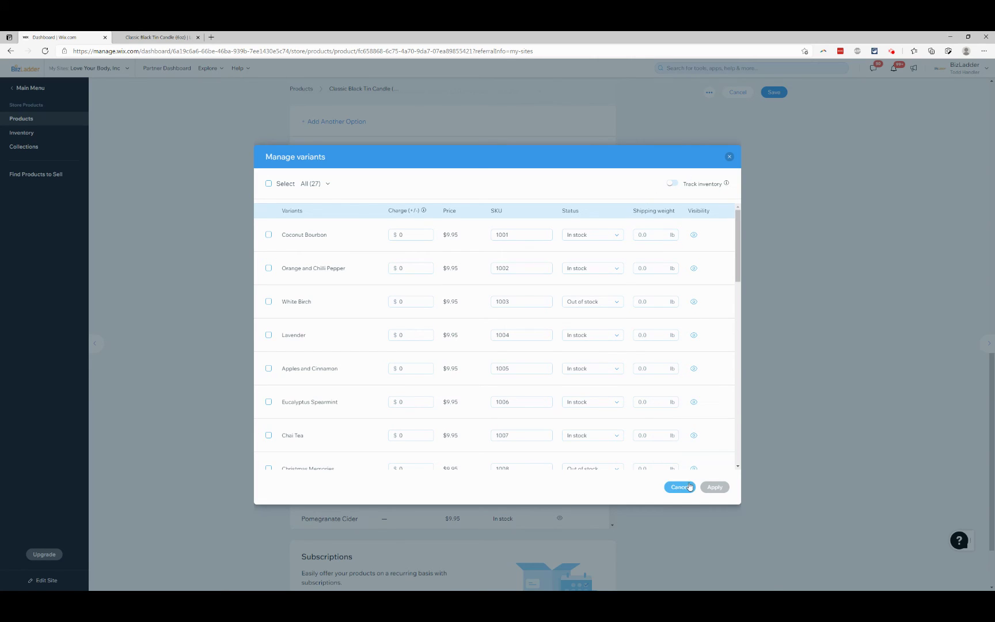
left_click(730, 157)
scroll(668, 293, "up", 3)
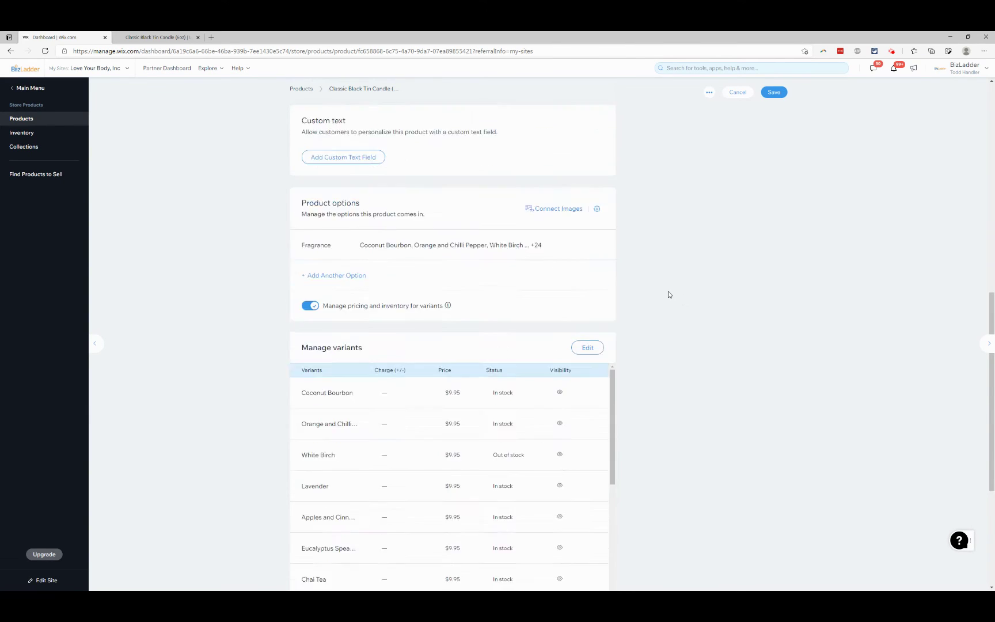
scroll(668, 291, "up", 3)
left_click(186, 34)
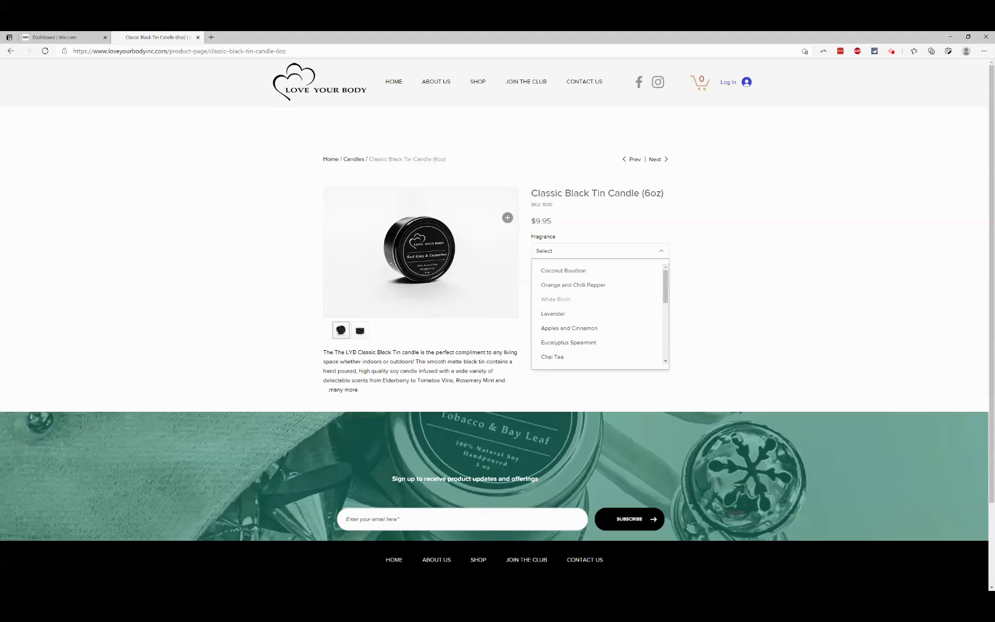
scroll(562, 318, "down", 1)
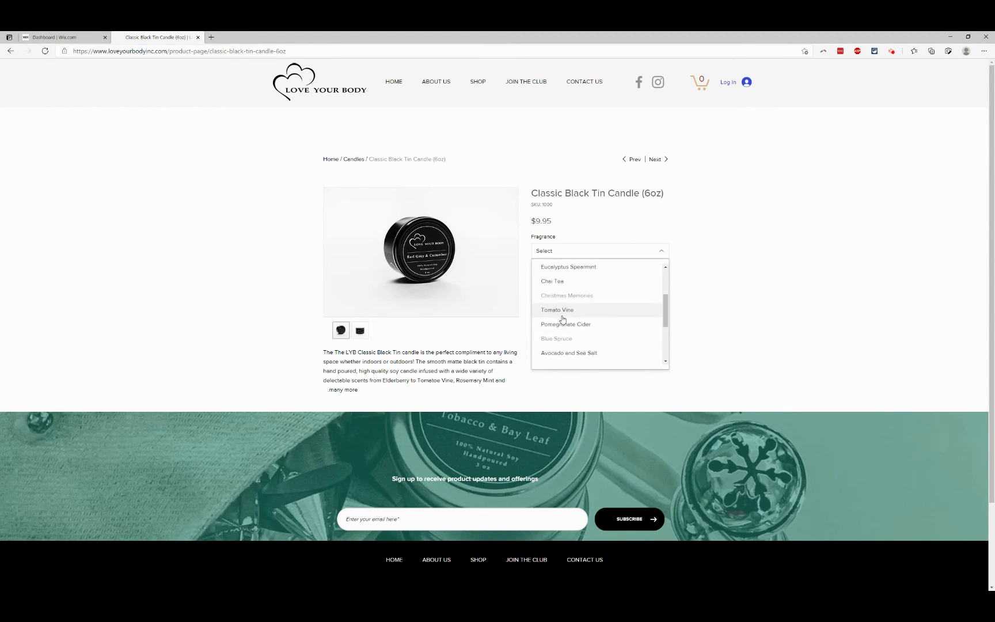
scroll(563, 318, "down", 2)
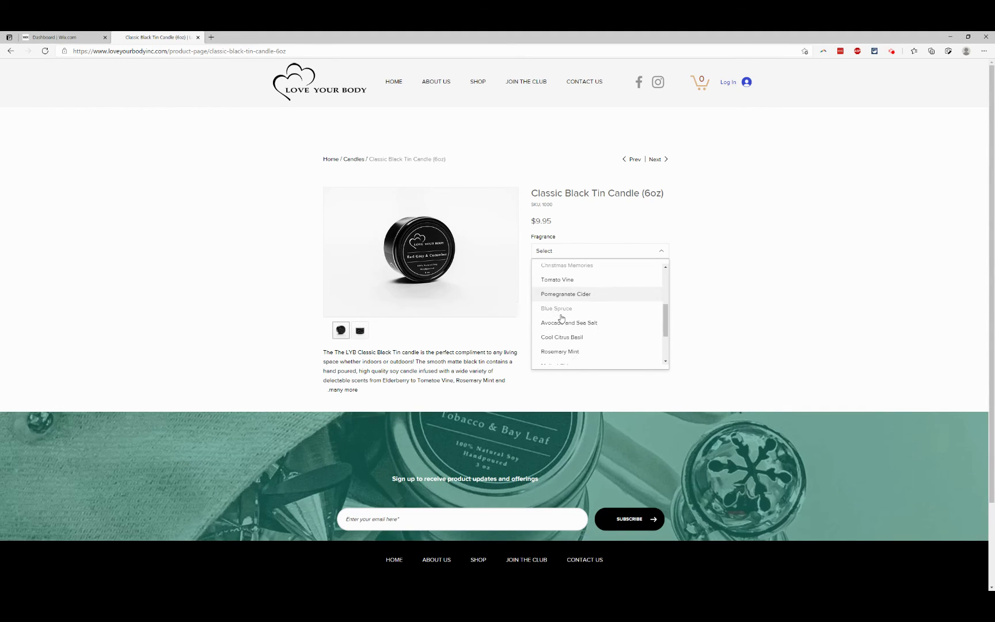
left_click(84, 35)
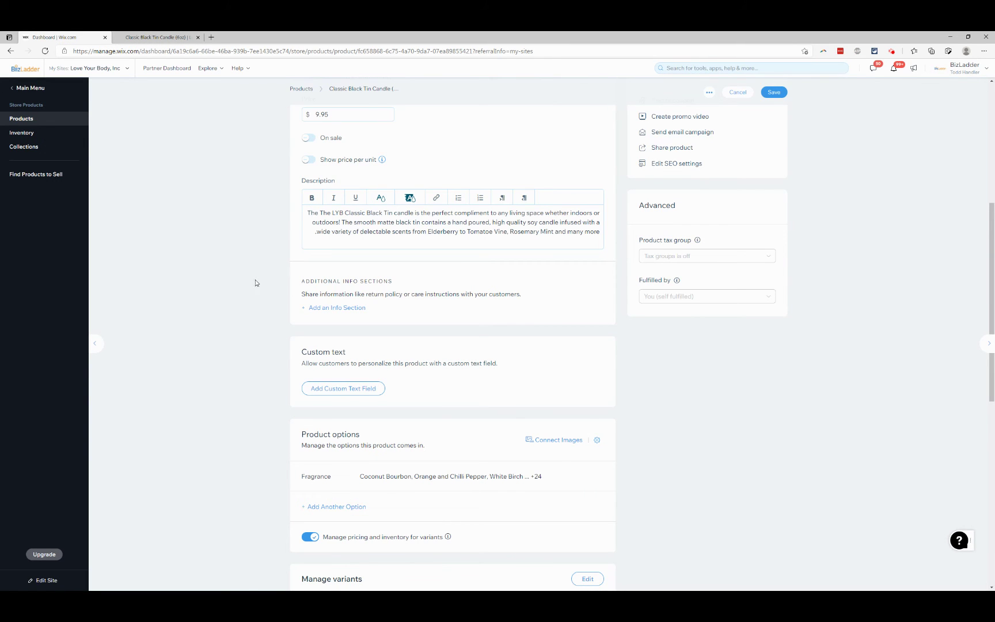
scroll(255, 282, "down", 3)
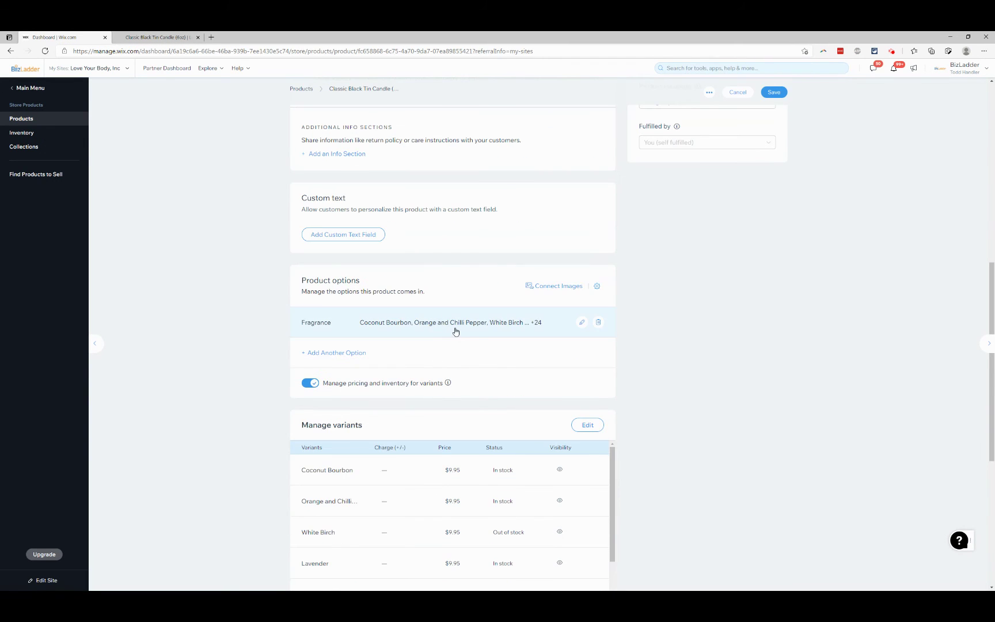
left_click(581, 323)
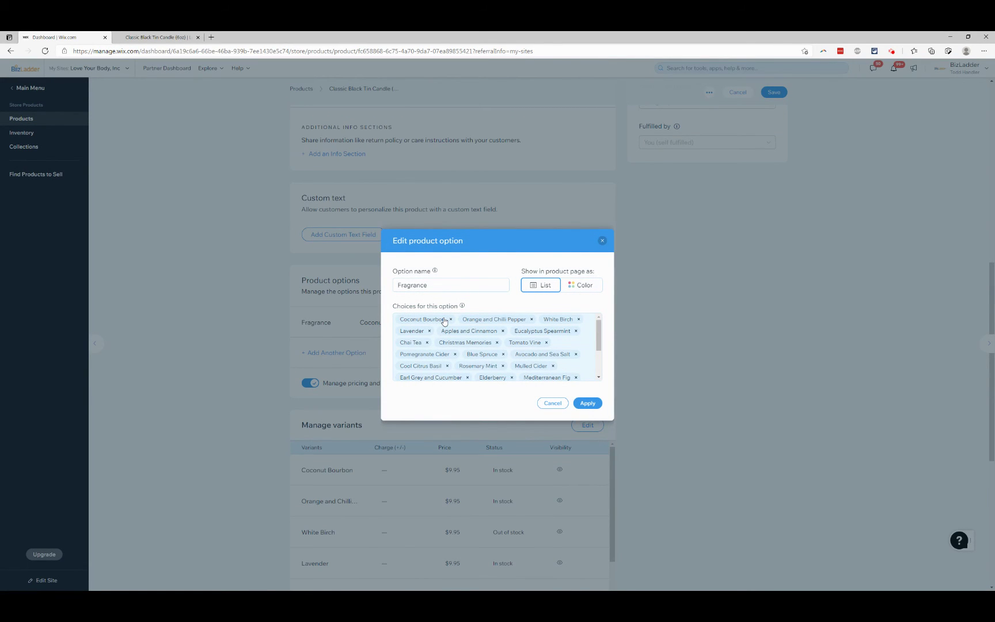
left_click(552, 403)
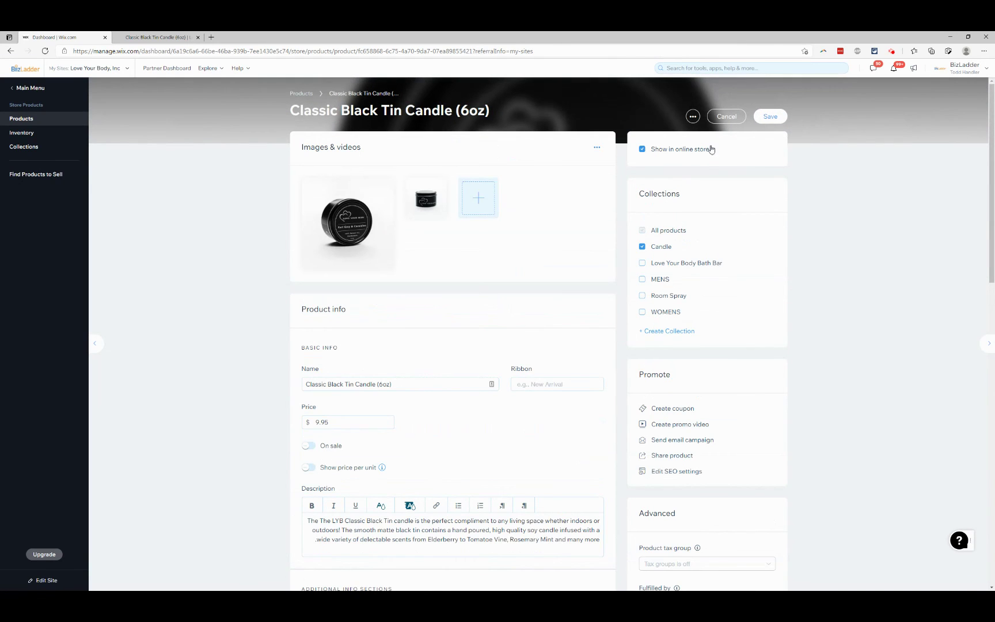
Save the Classic Black Tin Candle (6oz) product changes
left_click(770, 118)
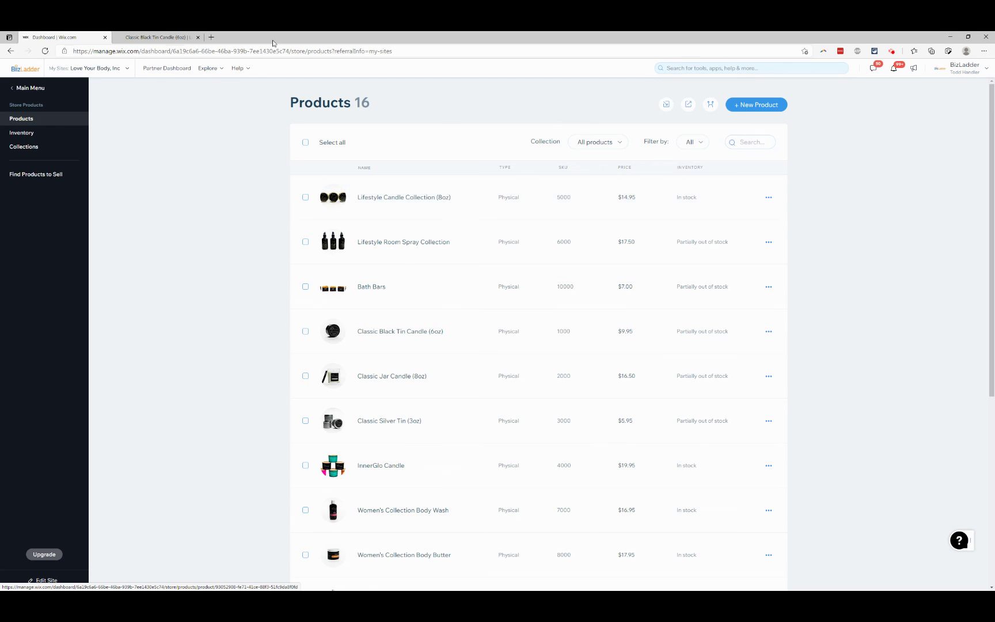
Refresh the live candle page and scroll its Fragrance list down to Frankincense & Myrrh
left_click(161, 36)
left_click(155, 157)
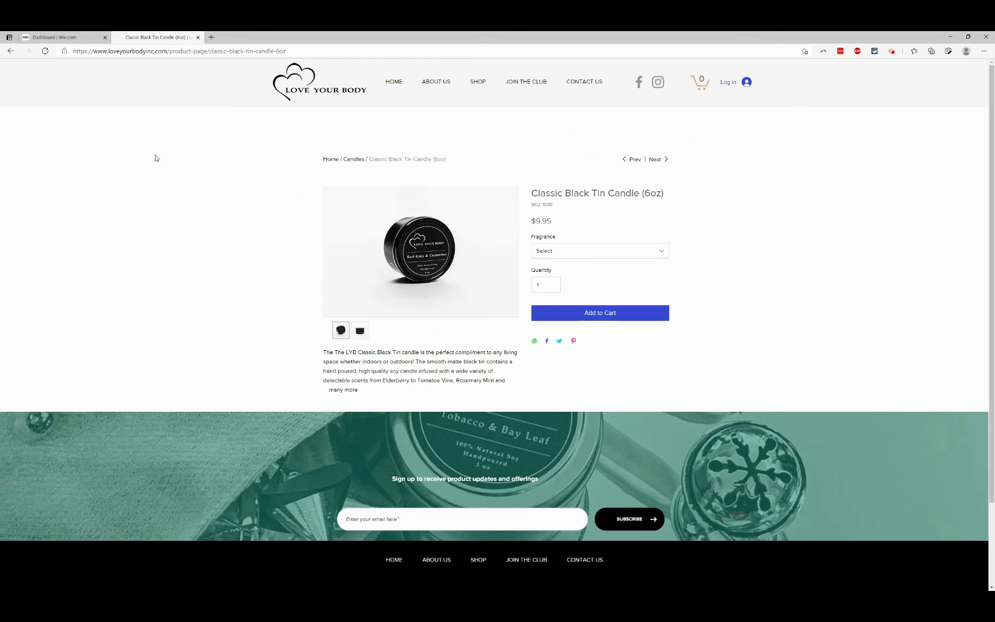
key("F5")
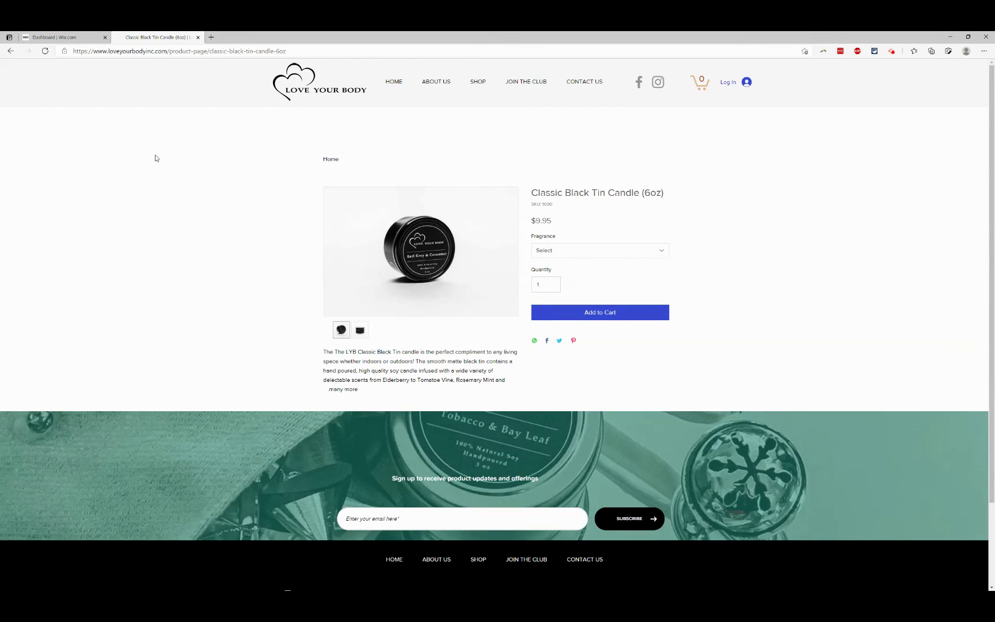
left_click(568, 250)
scroll(596, 306, "down", 5)
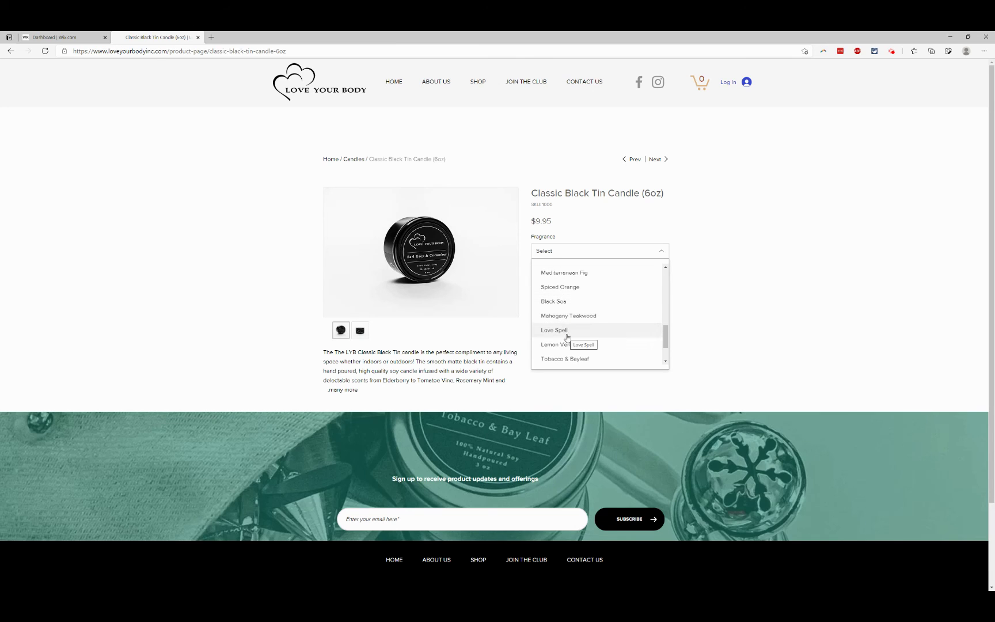
scroll(569, 338, "down", 2)
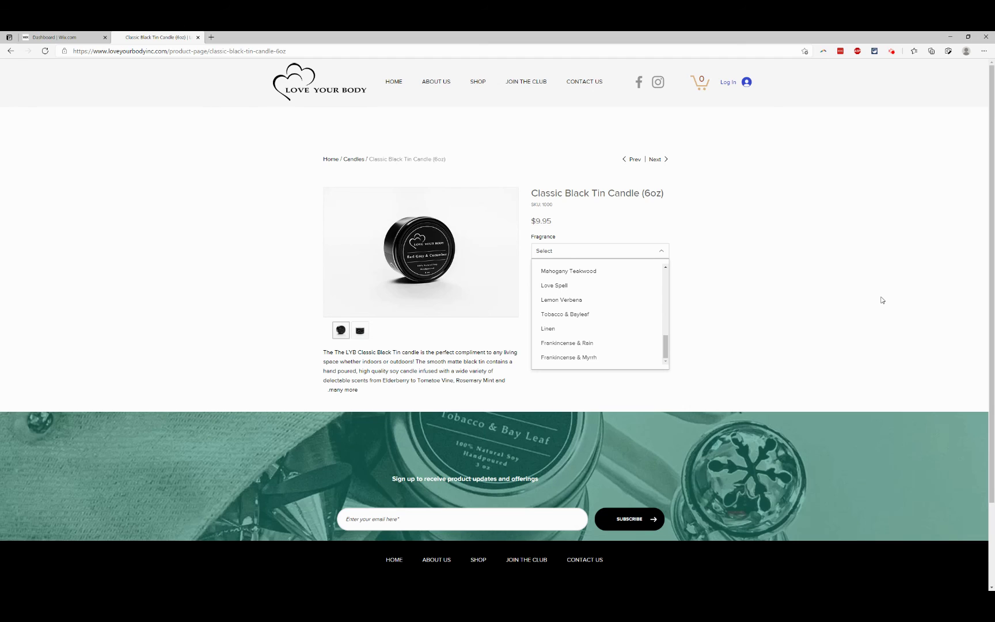
left_click(891, 52)
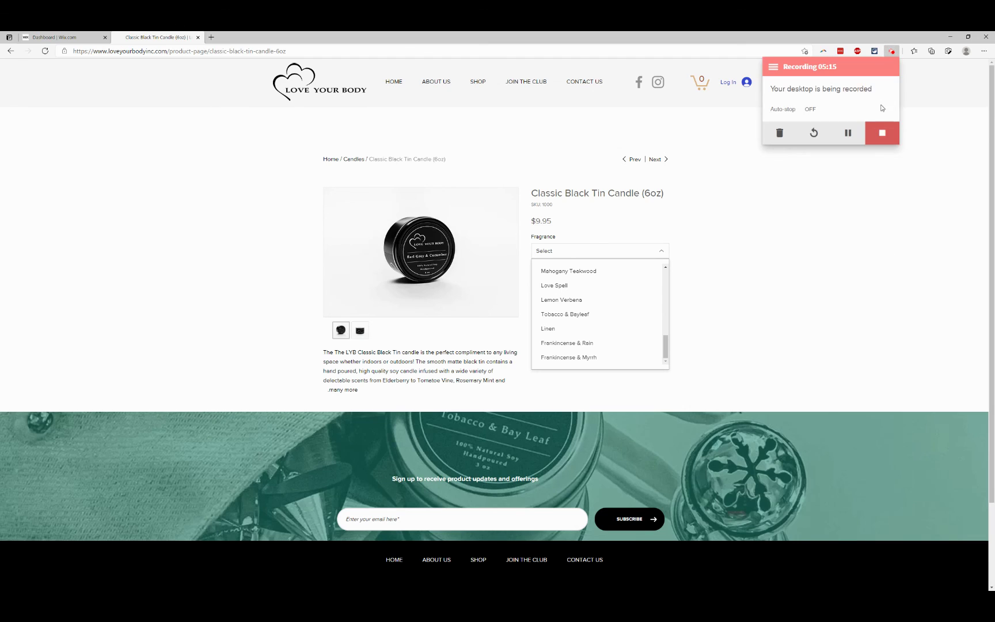